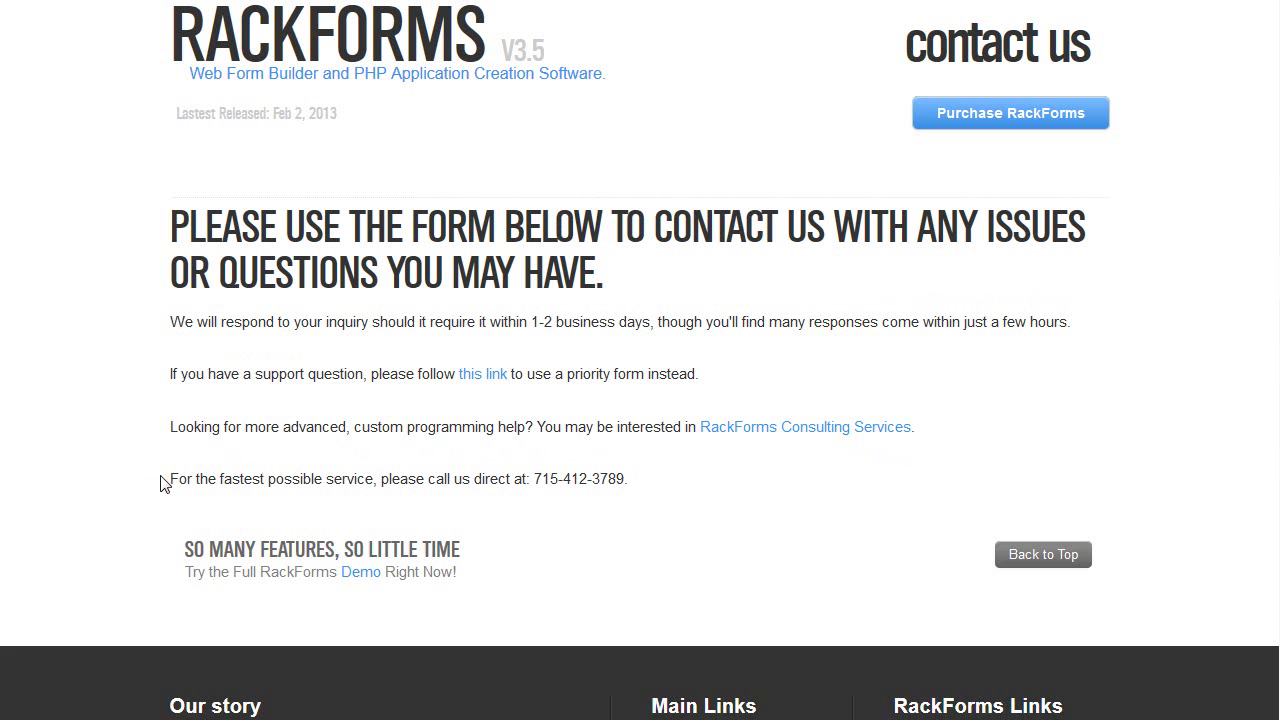
# Log in to RackForms with the account user name and password to reach the editor
pyautogui.moveTo(171, 480); pyautogui.dragTo(610, 481)
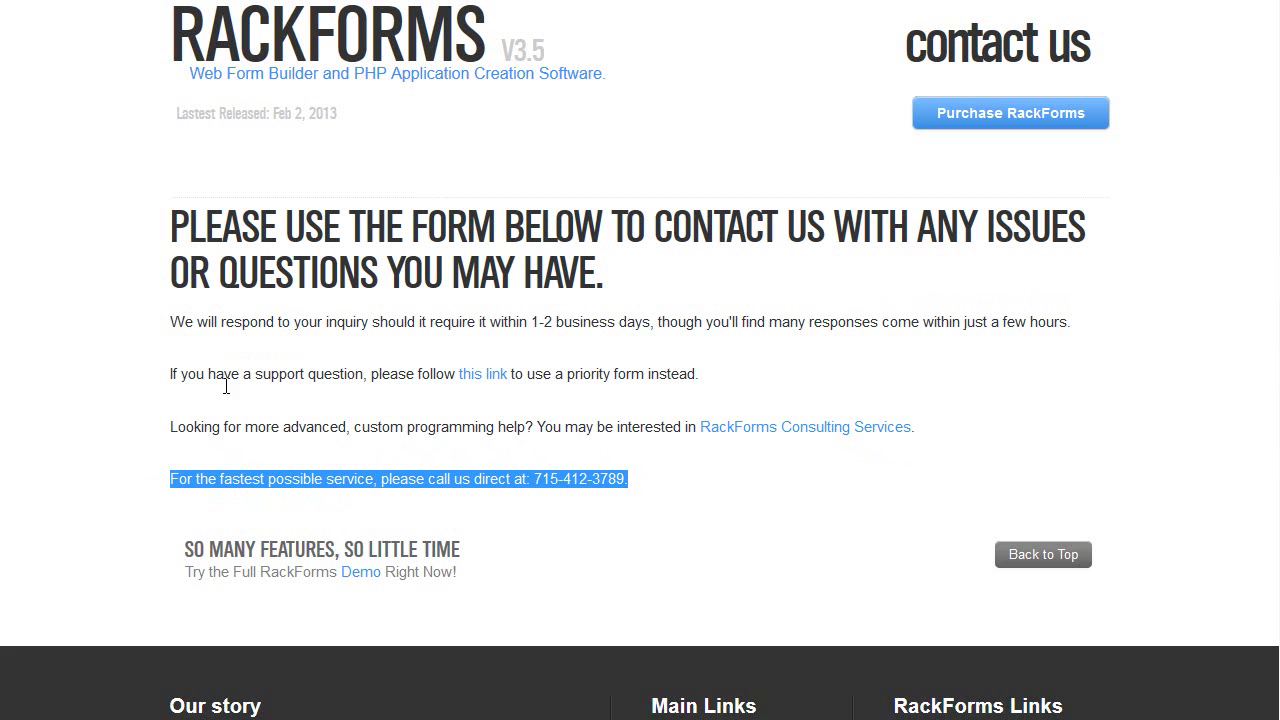
pyautogui.click(145, 368)
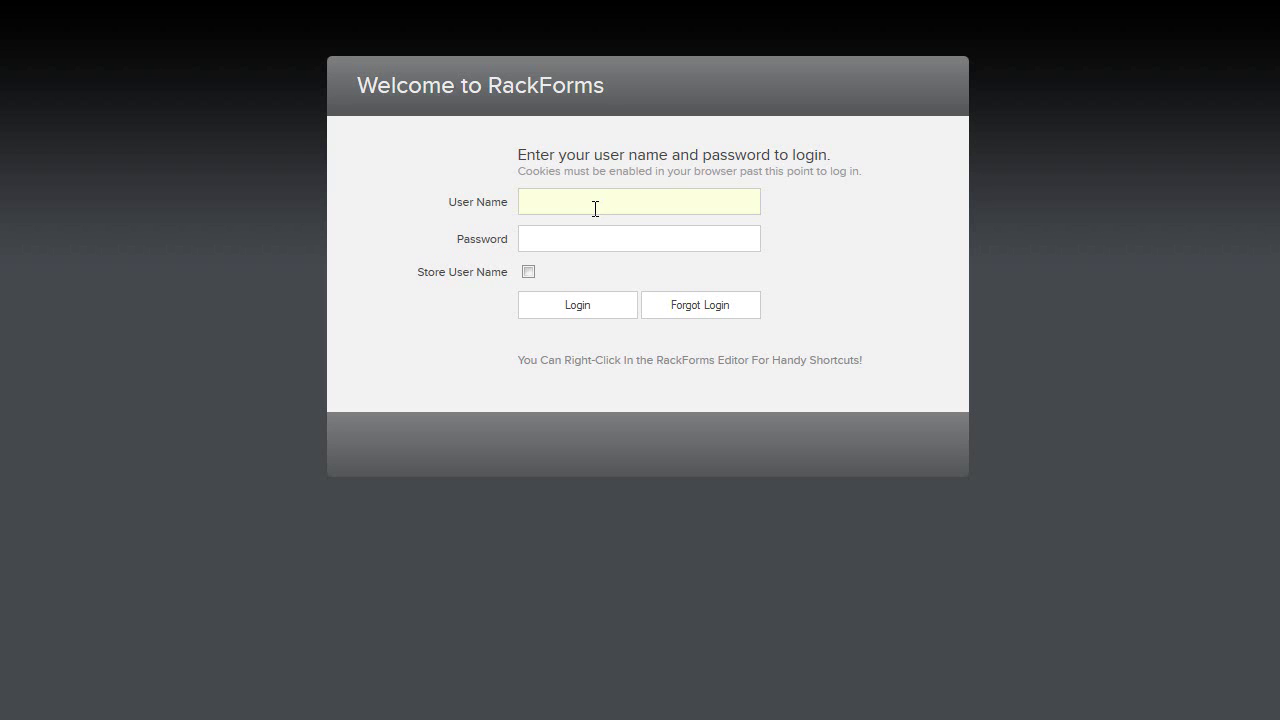
pyautogui.press('Tab')
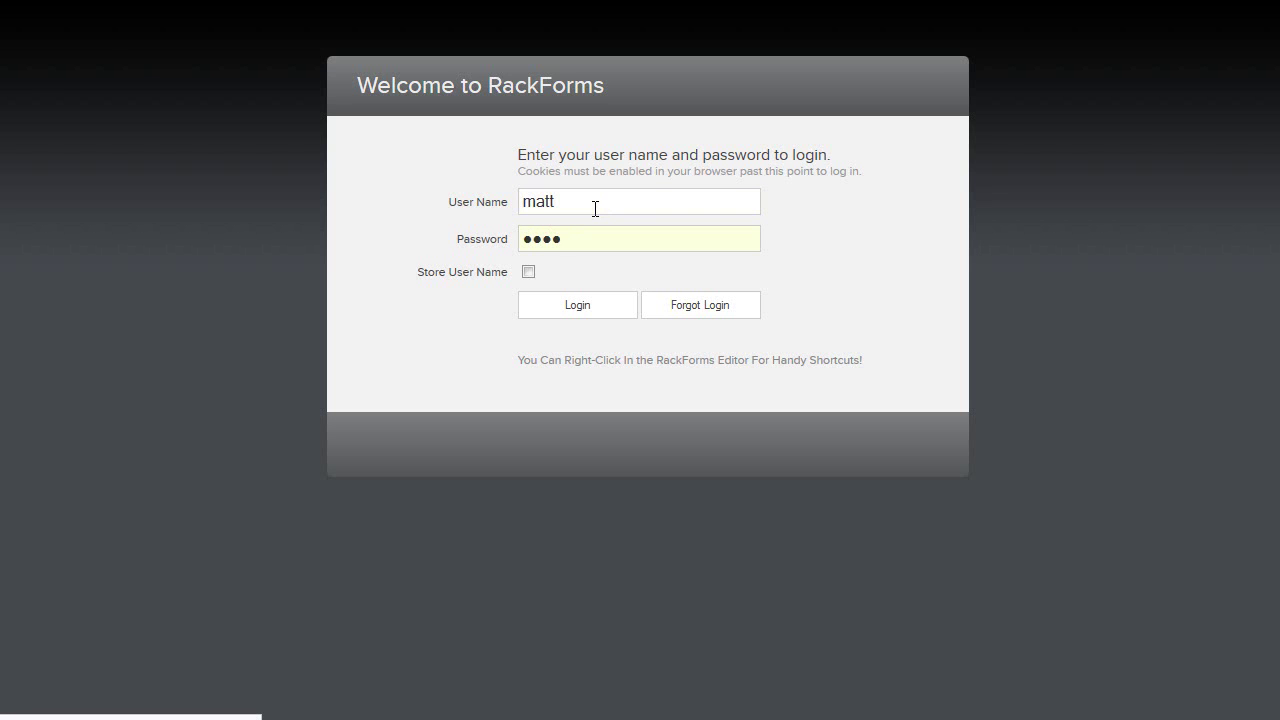
pyautogui.press('Return')
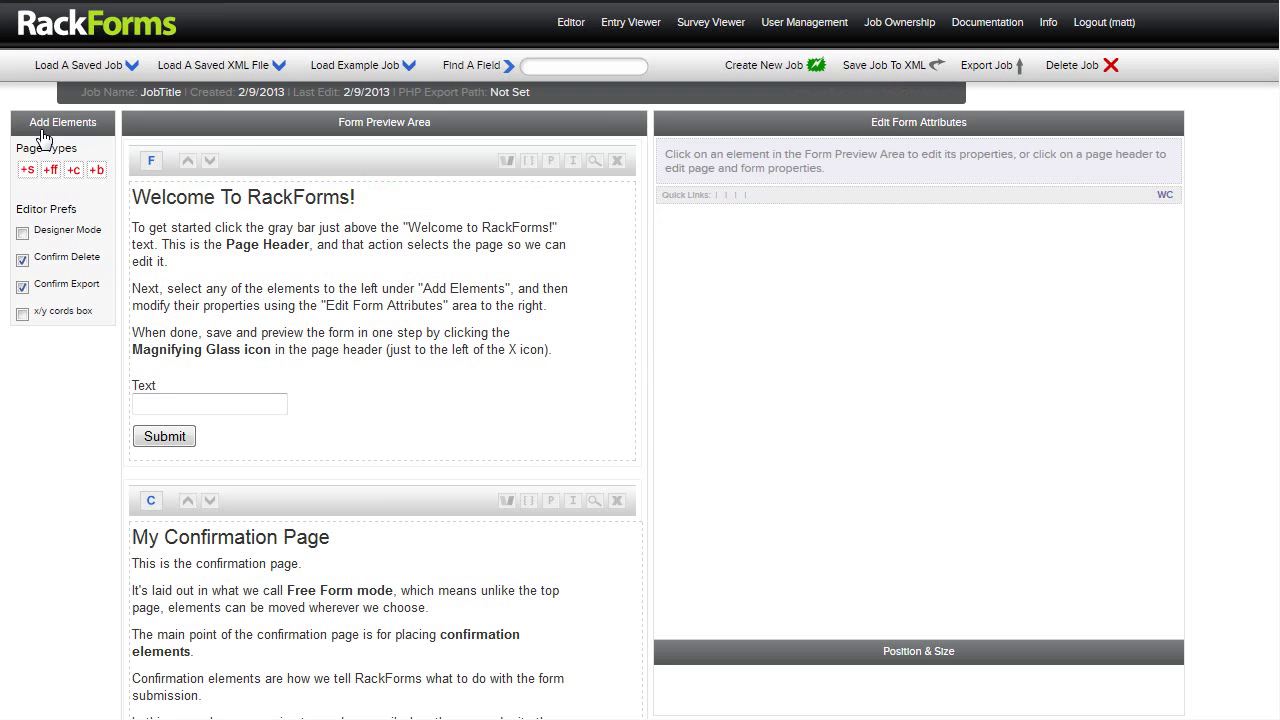
# Load the 'Welcome To RackForms!' heading into the Edit Form Attributes panel
pyautogui.moveTo(28, 122); pyautogui.dragTo(100, 134)
pyautogui.moveTo(338, 122); pyautogui.dragTo(432, 126)
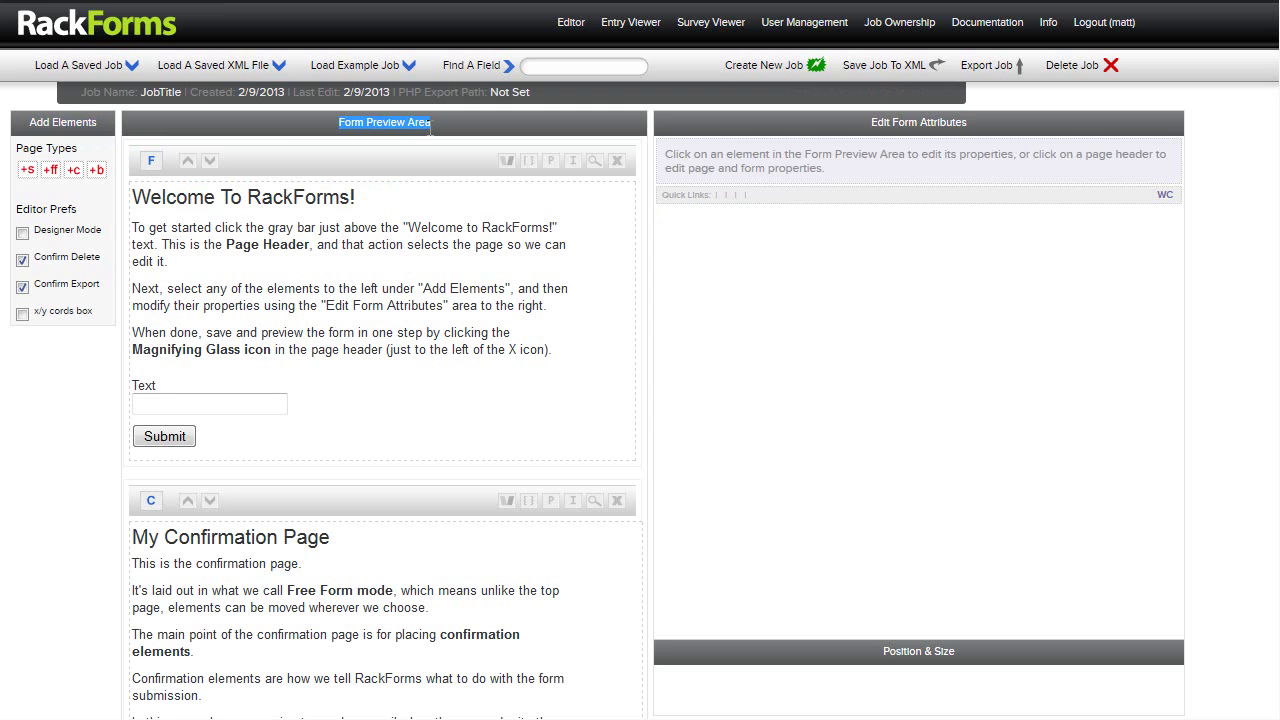
pyautogui.moveTo(325, 190)
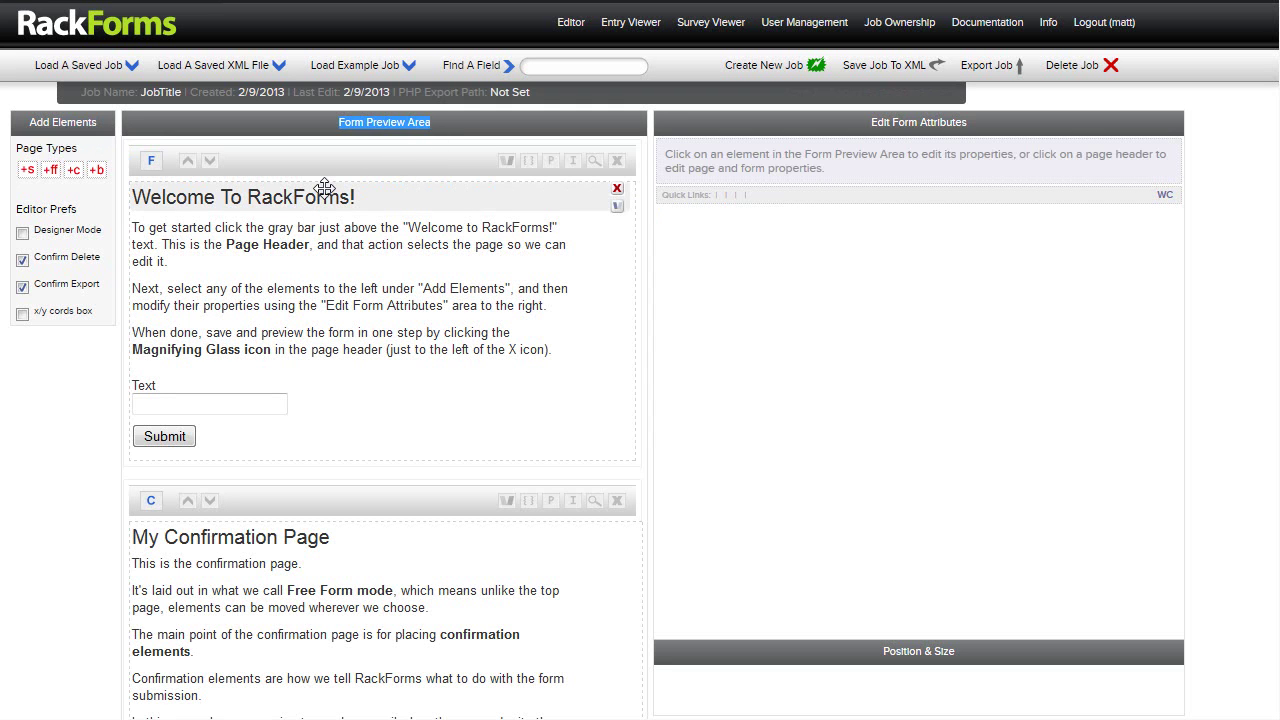
pyautogui.moveTo(870, 122); pyautogui.dragTo(968, 126)
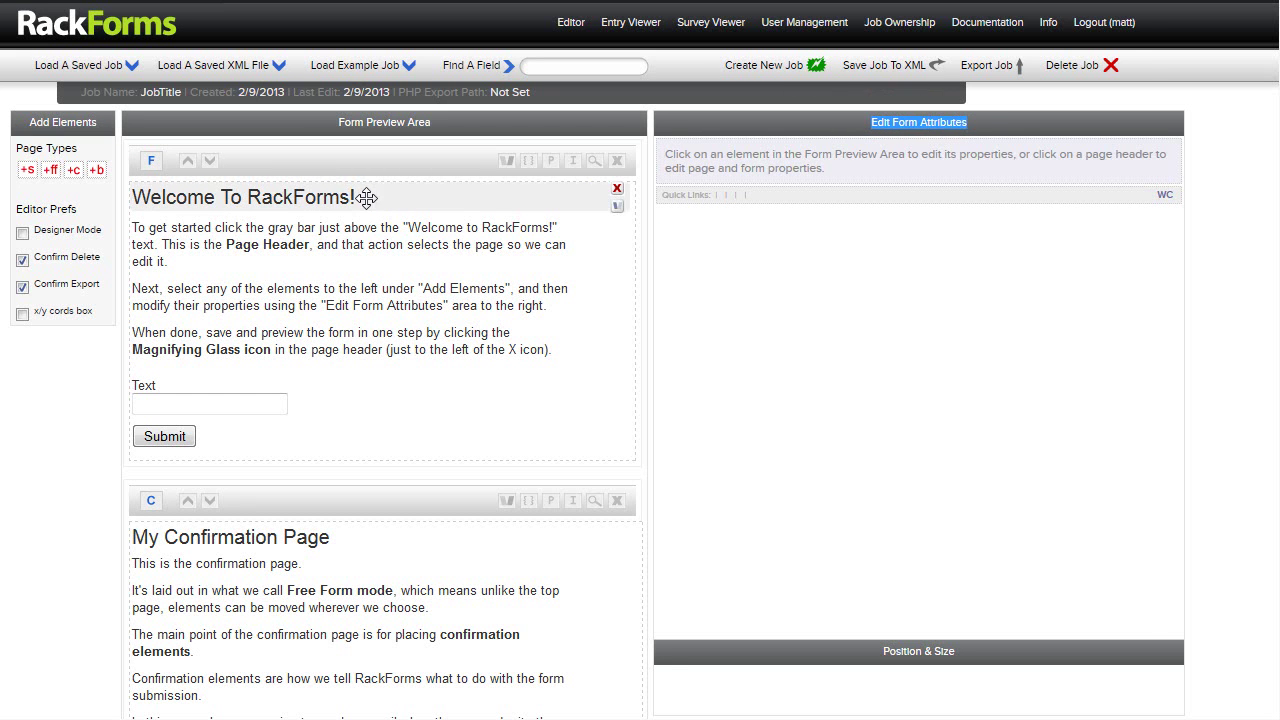
pyautogui.click(362, 199)
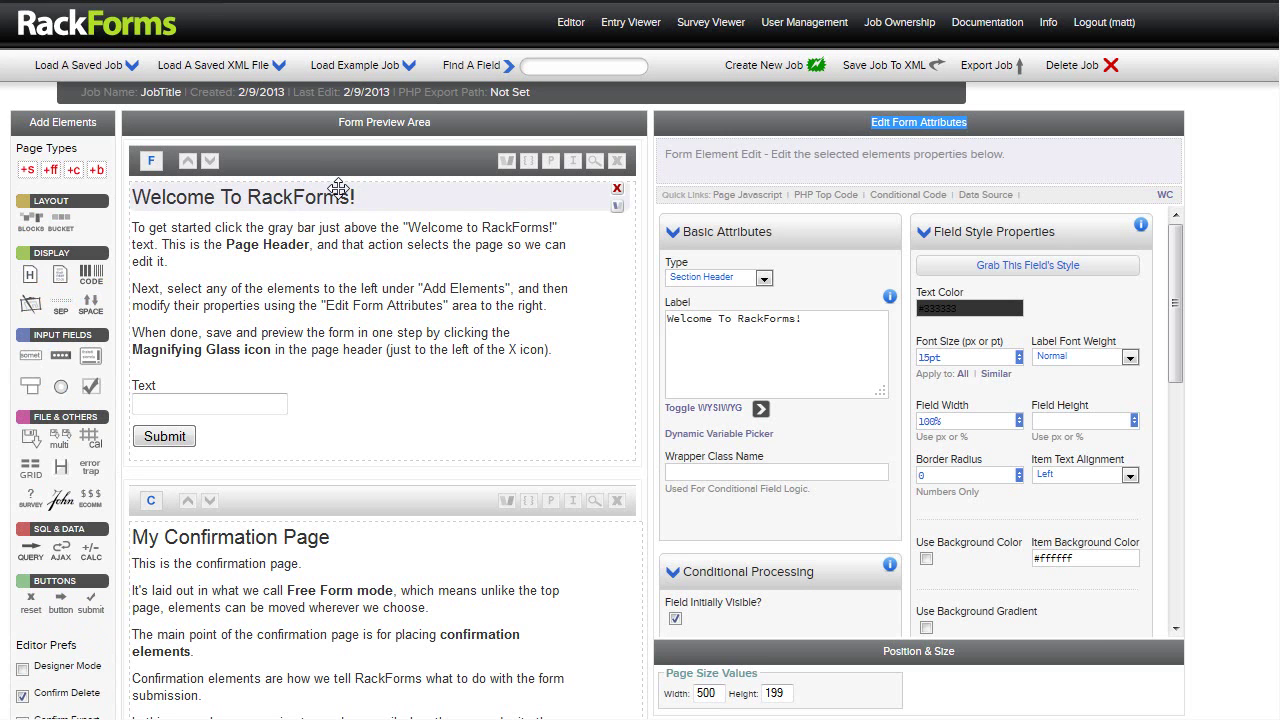
pyautogui.moveTo(28, 127); pyautogui.dragTo(97, 131)
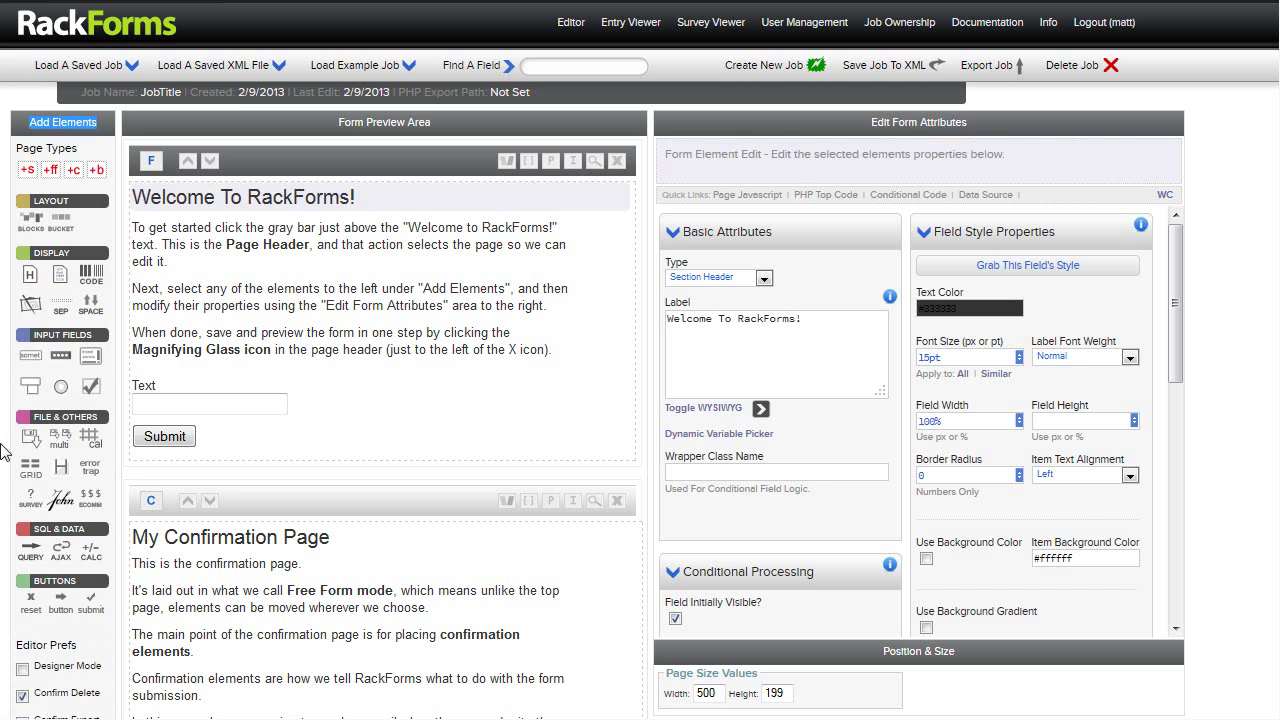
pyautogui.moveTo(869, 124); pyautogui.dragTo(968, 124)
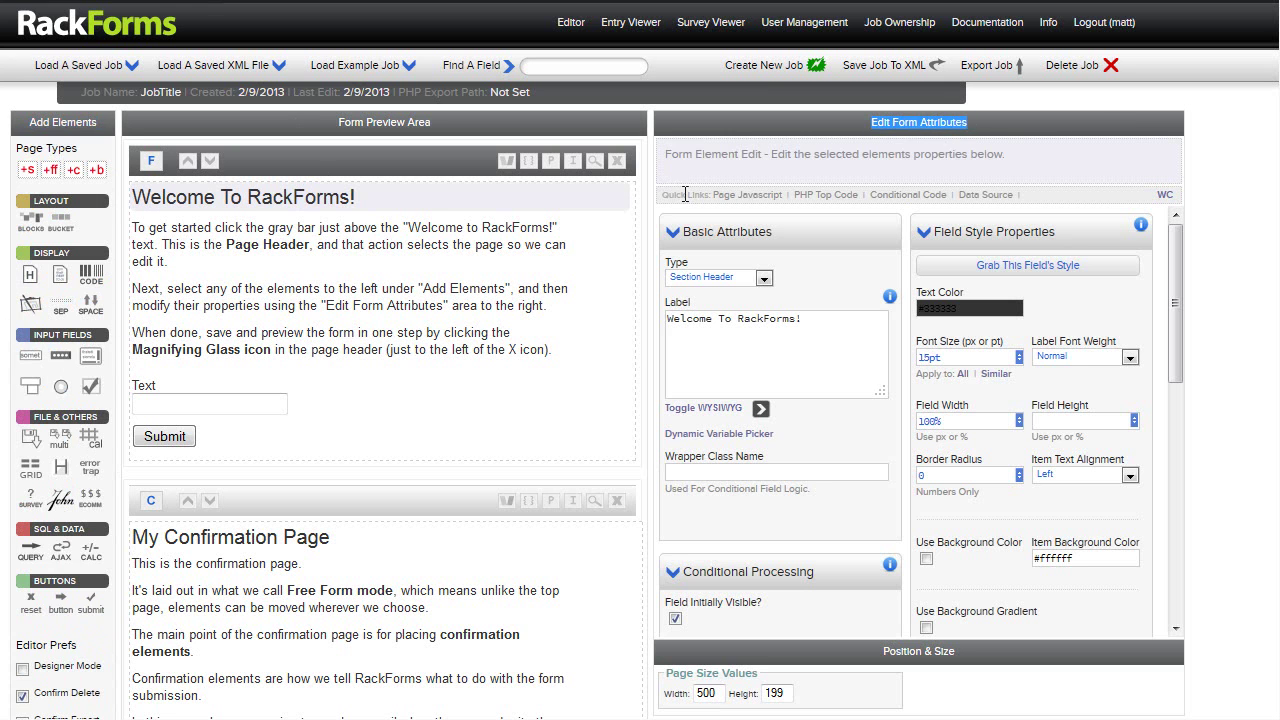
pyautogui.click(352, 204)
# Change the heading label to 'Contact Form' and the body copy to 'Please leave us a message!'
pyautogui.moveTo(835, 320); pyautogui.dragTo(577, 315)
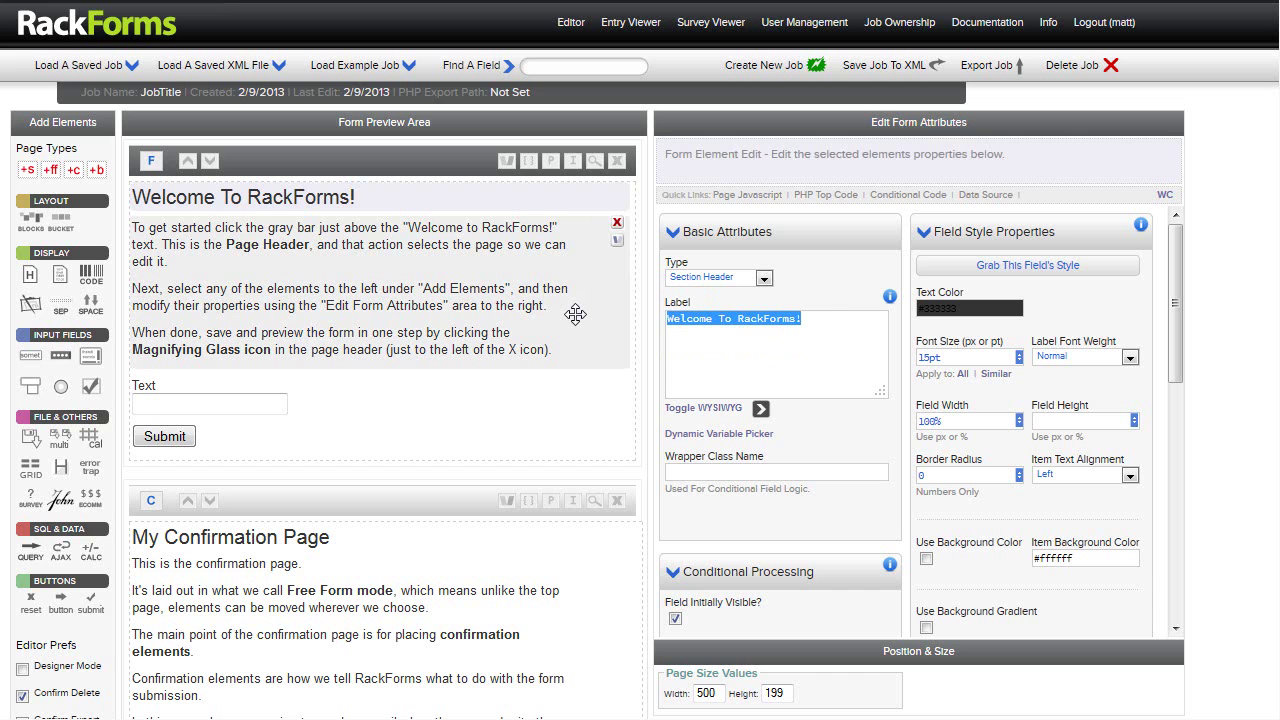
pyautogui.write('Contact Form')
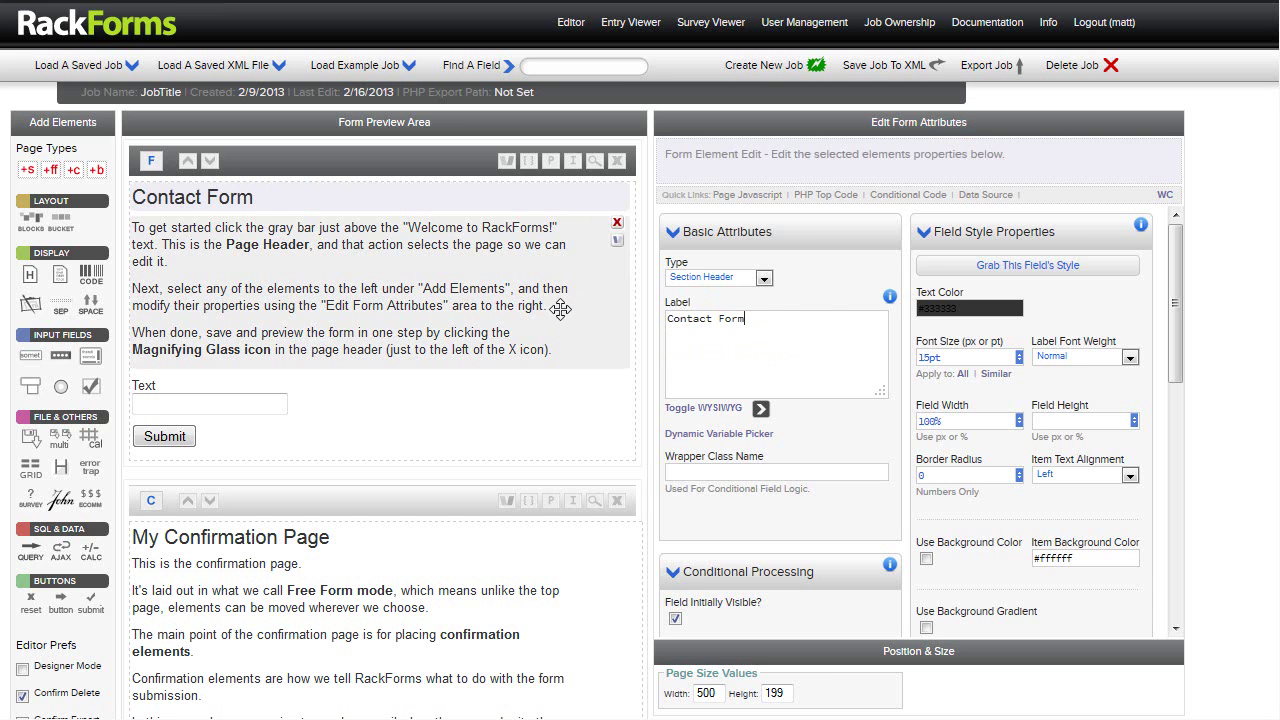
pyautogui.click(498, 288)
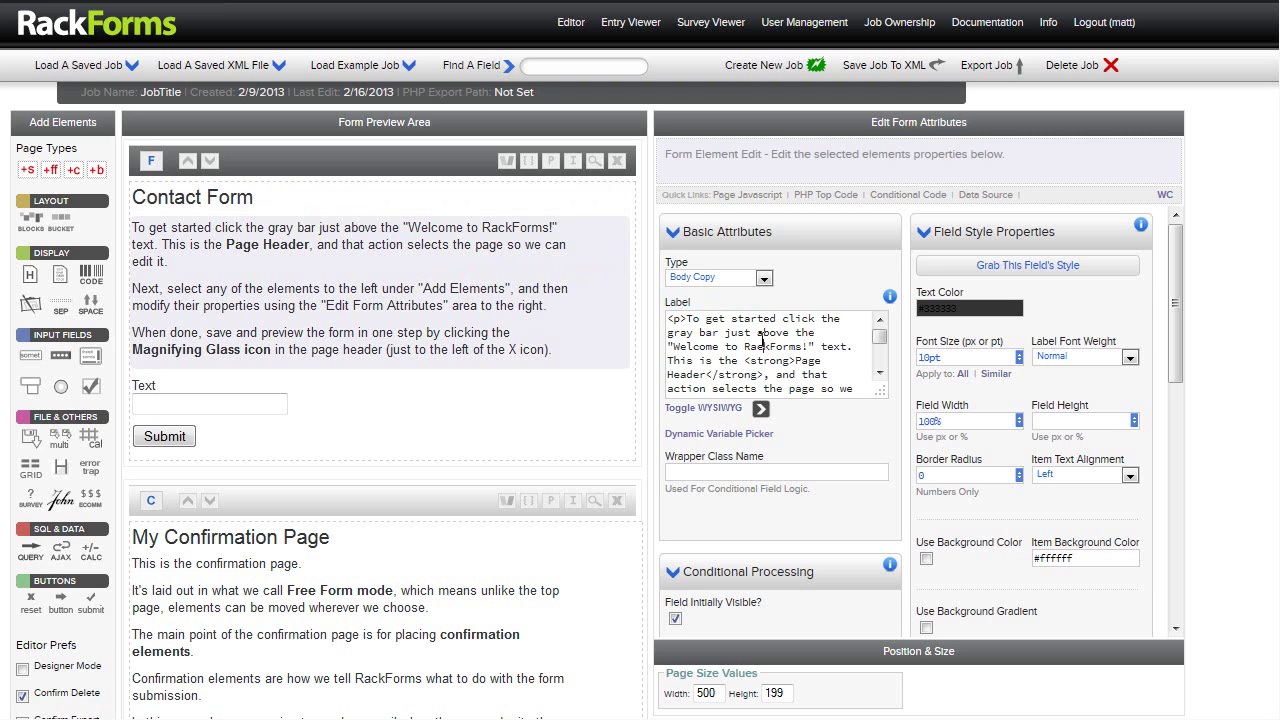
pyautogui.click(762, 338)
pyautogui.hotkey('ctrl', 'a')
pyautogui.press('BackSpace')
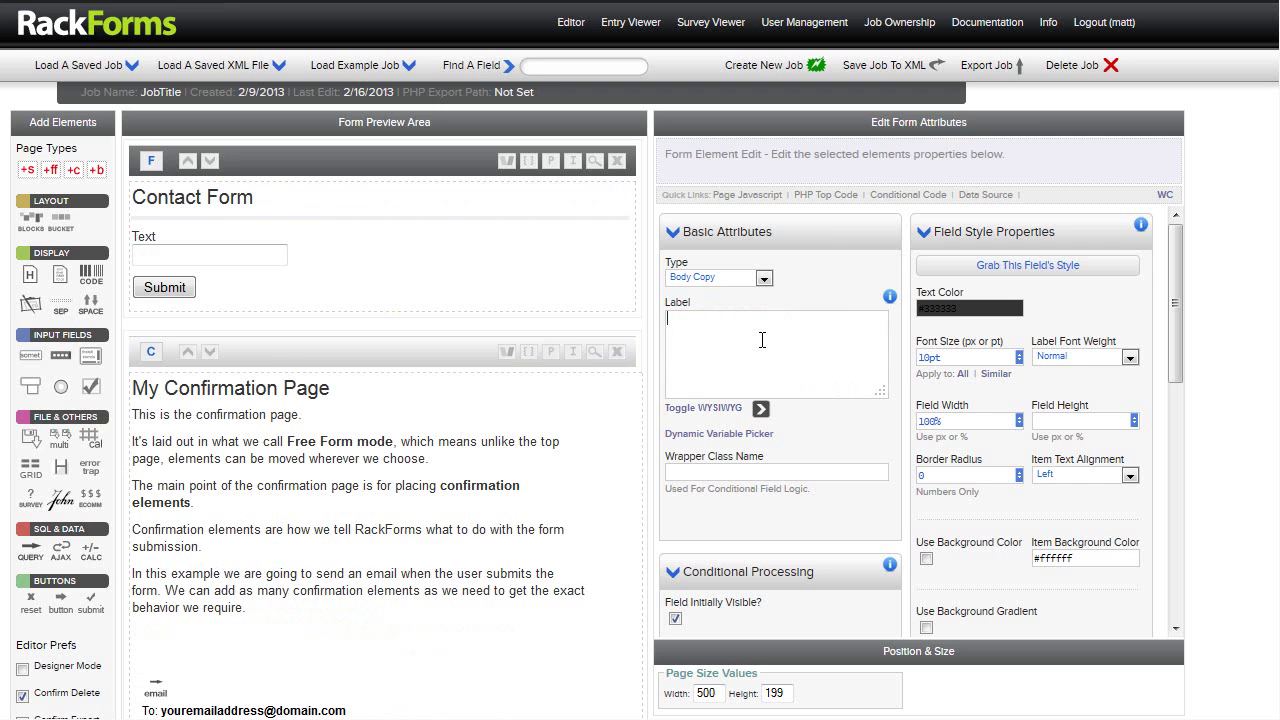
pyautogui.write('Please leav')
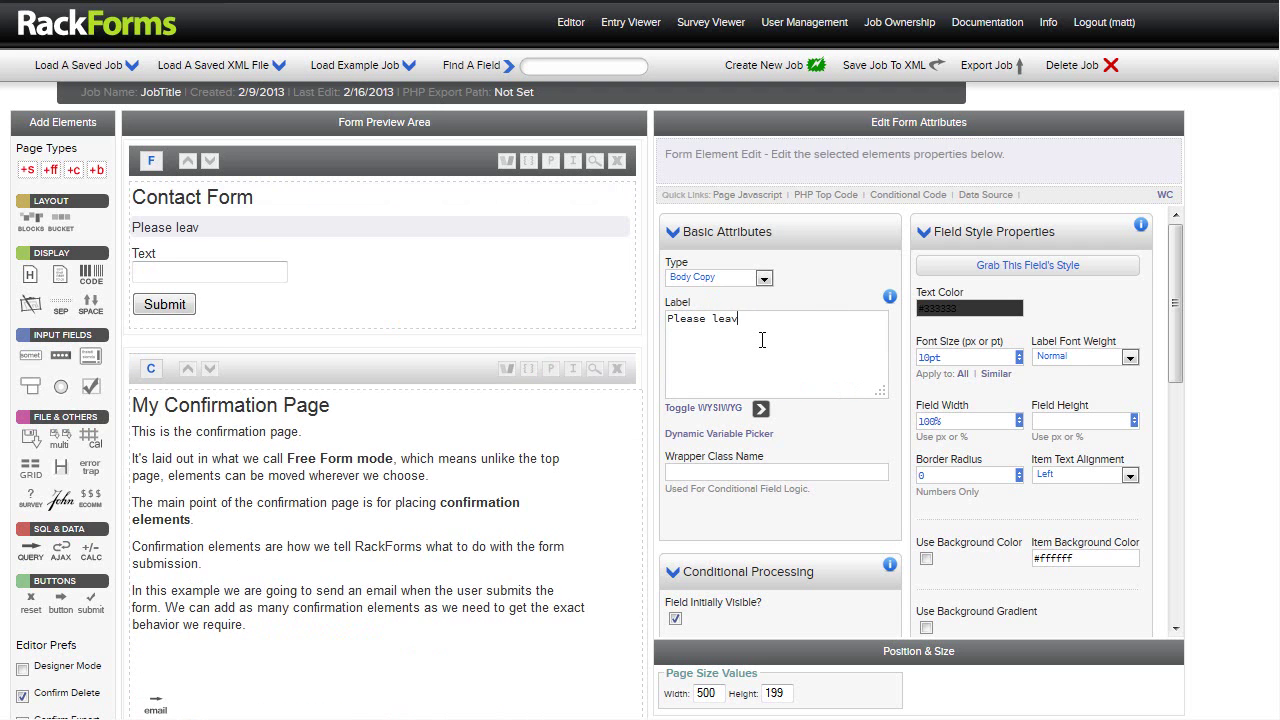
pyautogui.write('e us a message!')
pyautogui.click(354, 269)
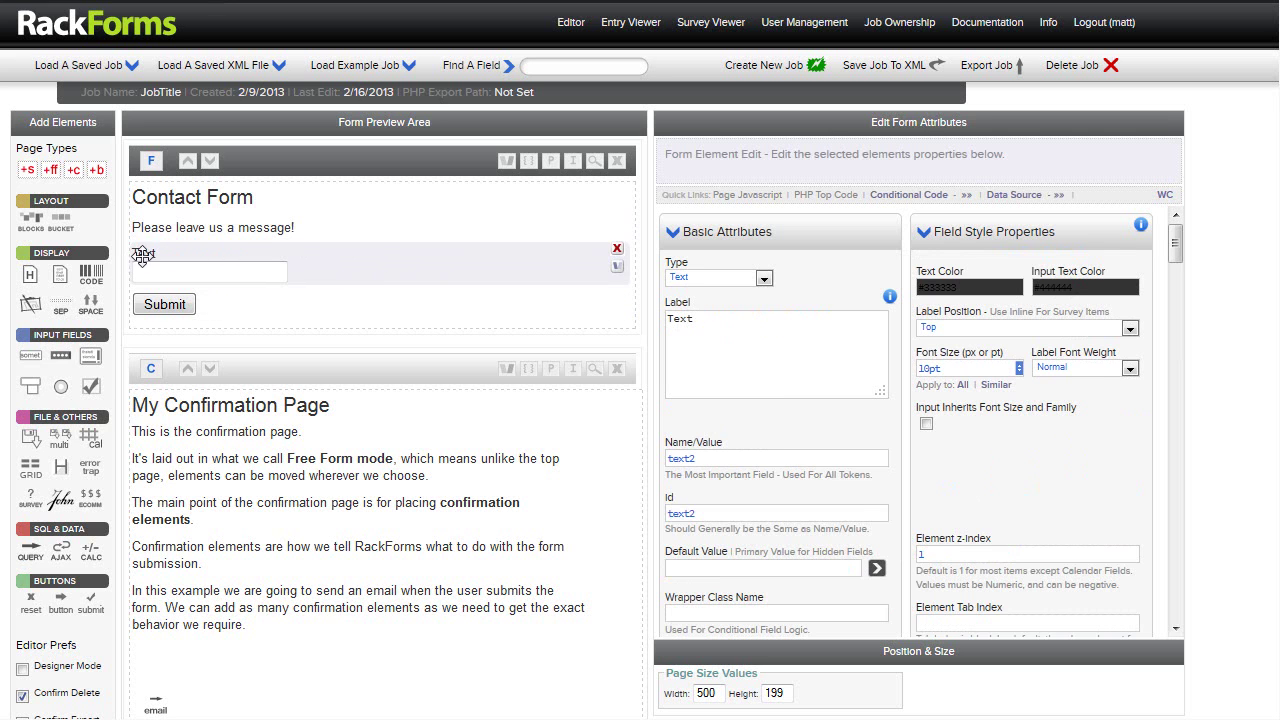
# Label the Text field 'Name' and add a Text Area labelled 'Contact Message' below it
pyautogui.moveTo(711, 318); pyautogui.dragTo(633, 296)
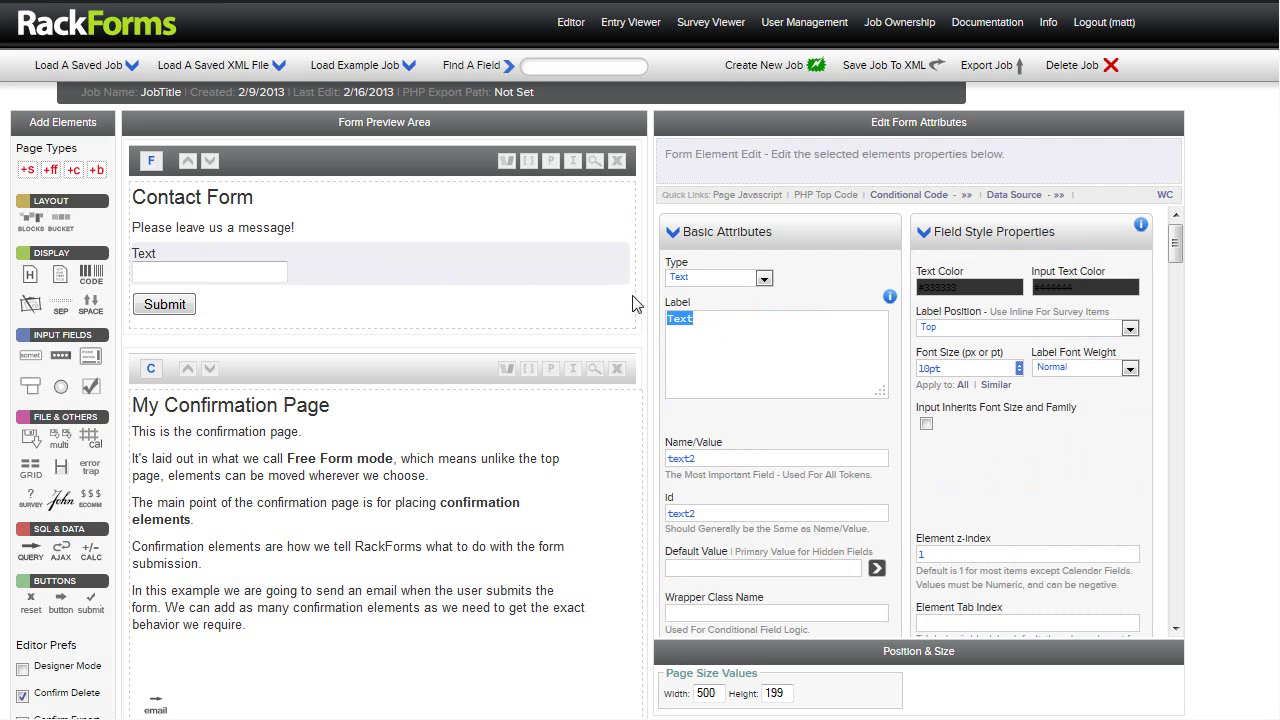
pyautogui.write('Name')
pyautogui.click(90, 358)
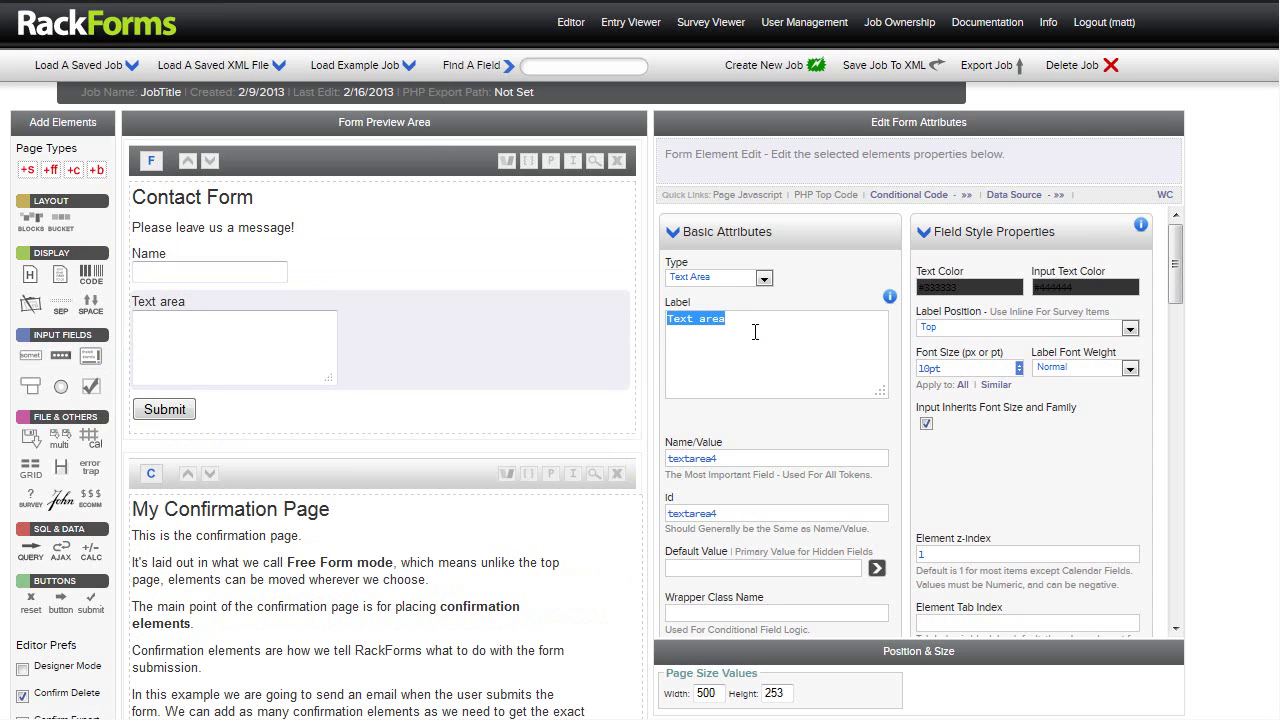
pyautogui.write('Contact MN')
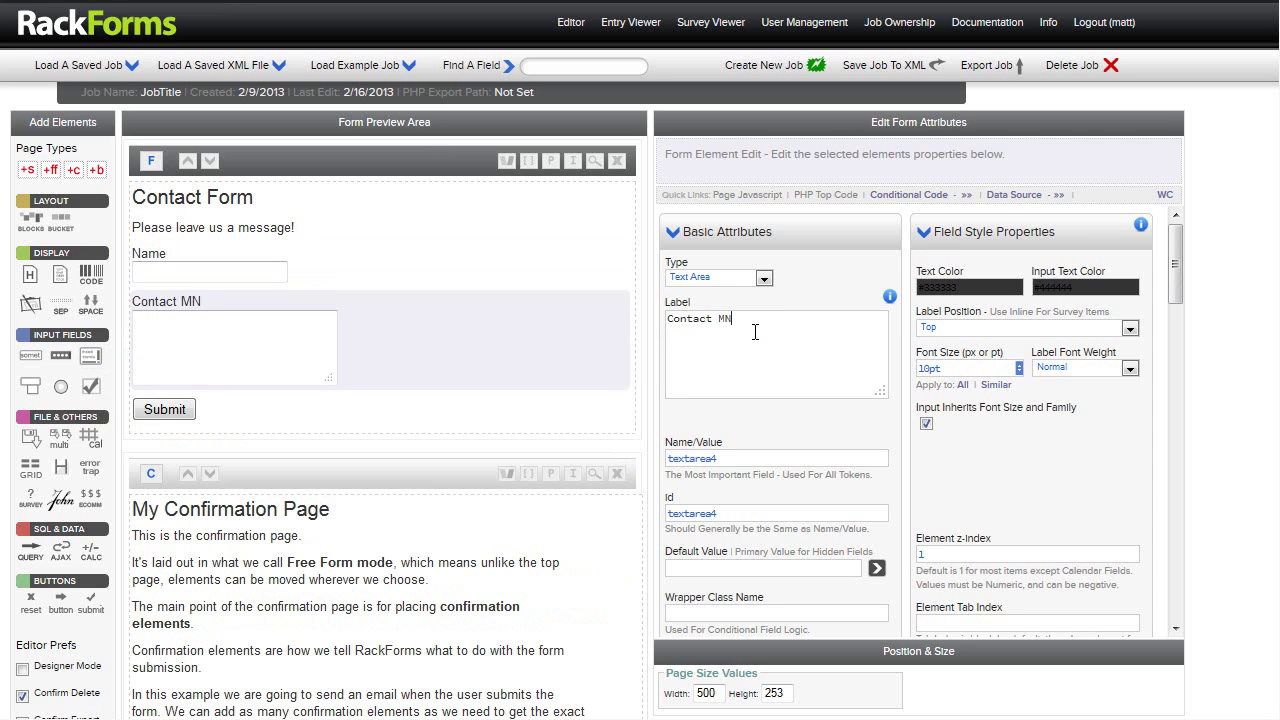
pyautogui.write('essage')
pyautogui.hotkey('ctrl', 'Left')
pyautogui.press('Right')
pyautogui.press('Delete')
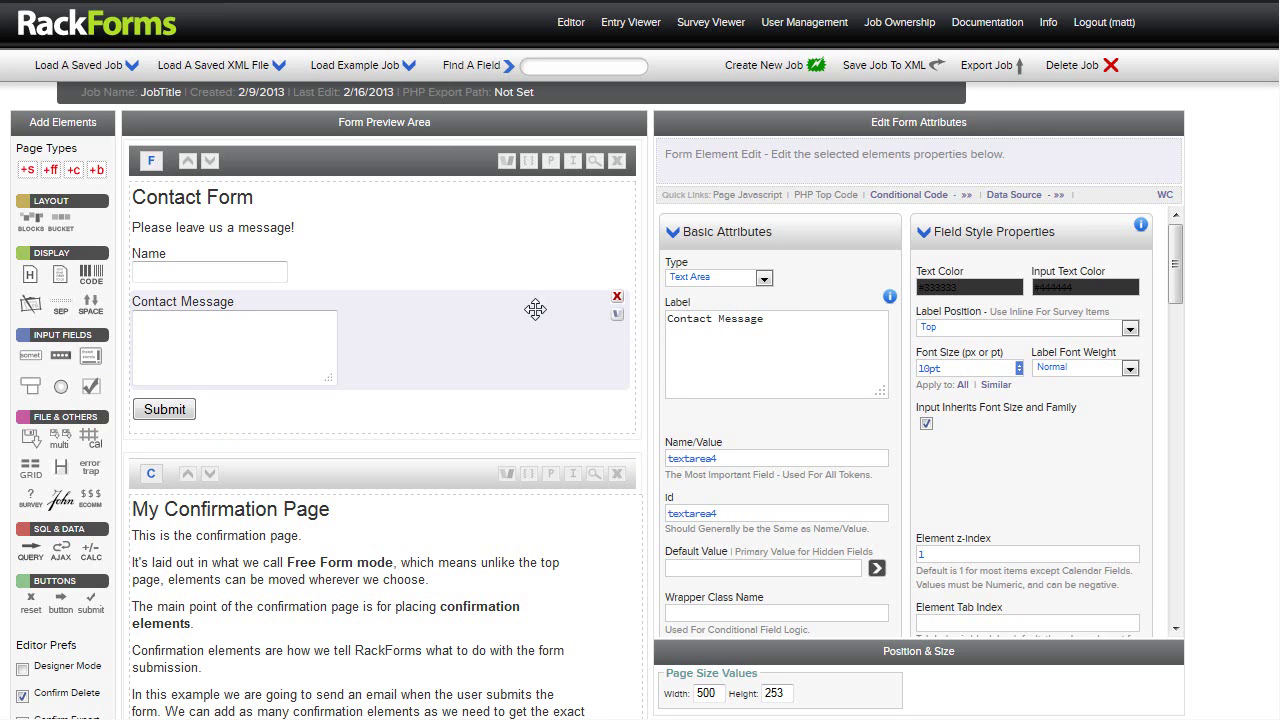
pyautogui.click(359, 262)
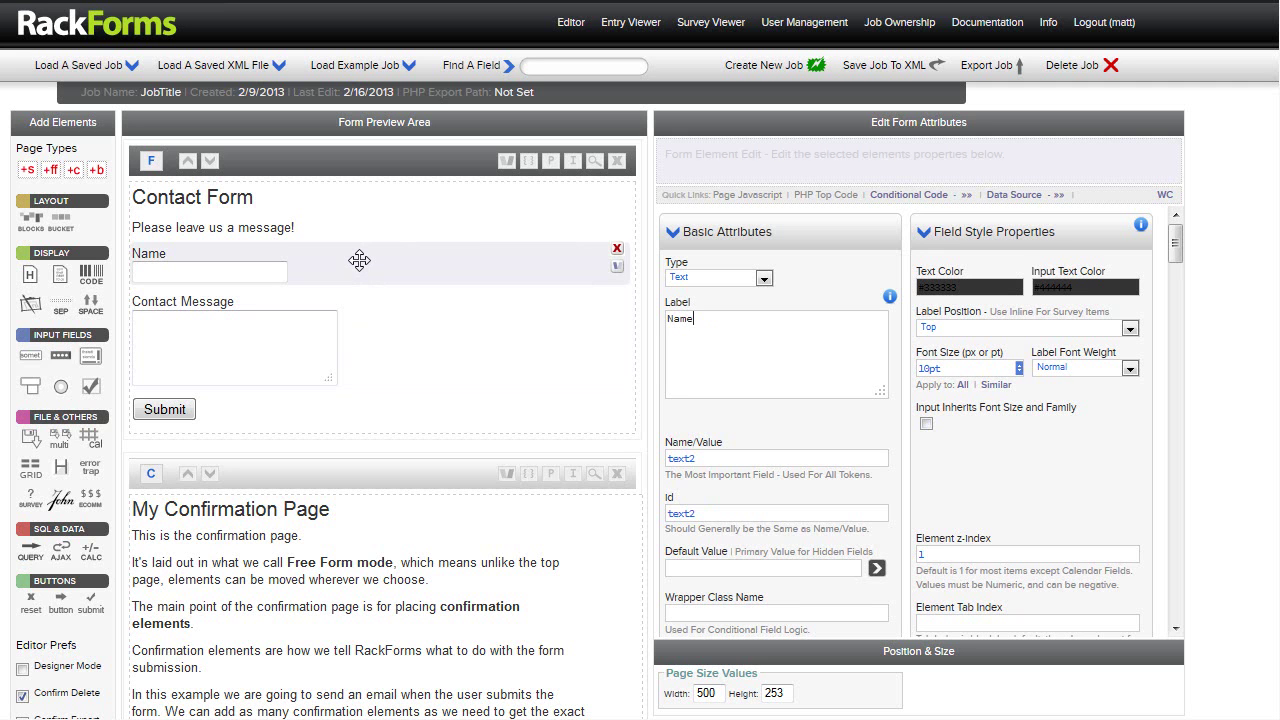
# Tick Required under Validation for the Name and Contact Message fields
pyautogui.moveTo(1176, 241); pyautogui.dragTo(1178, 292)
pyautogui.moveTo(1000, 248); pyautogui.dragTo(938, 245)
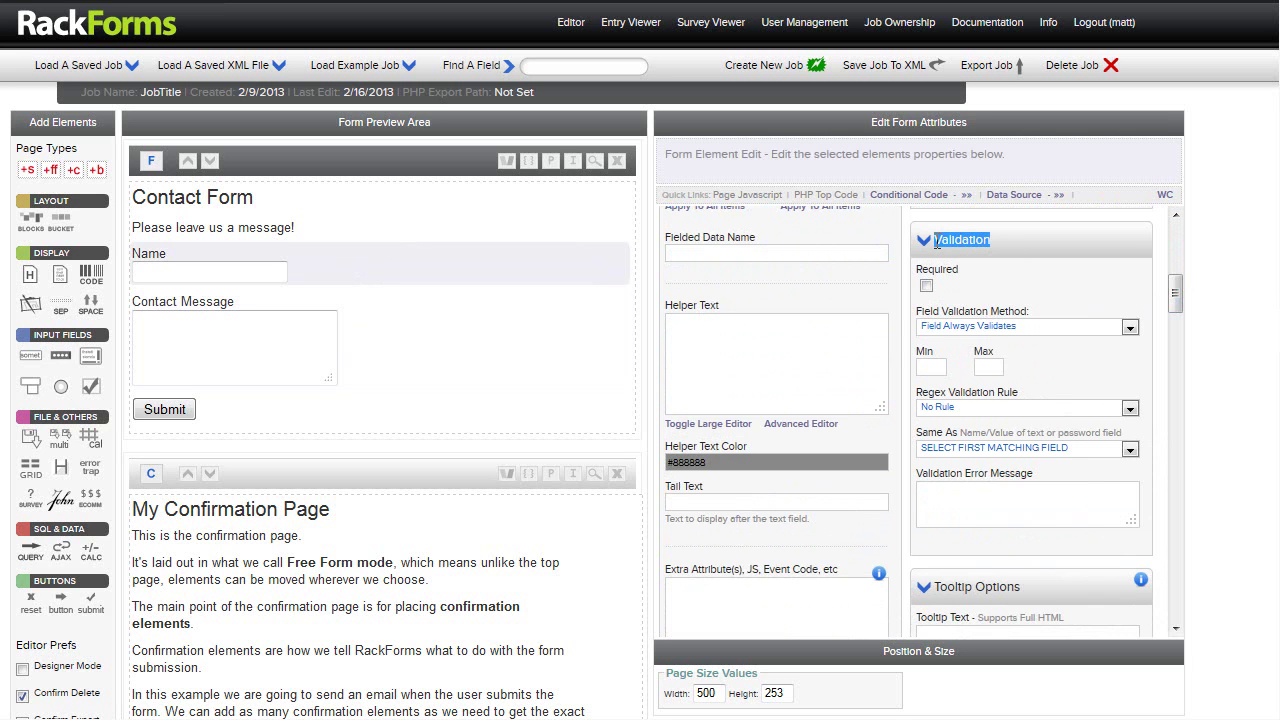
pyautogui.click(958, 270)
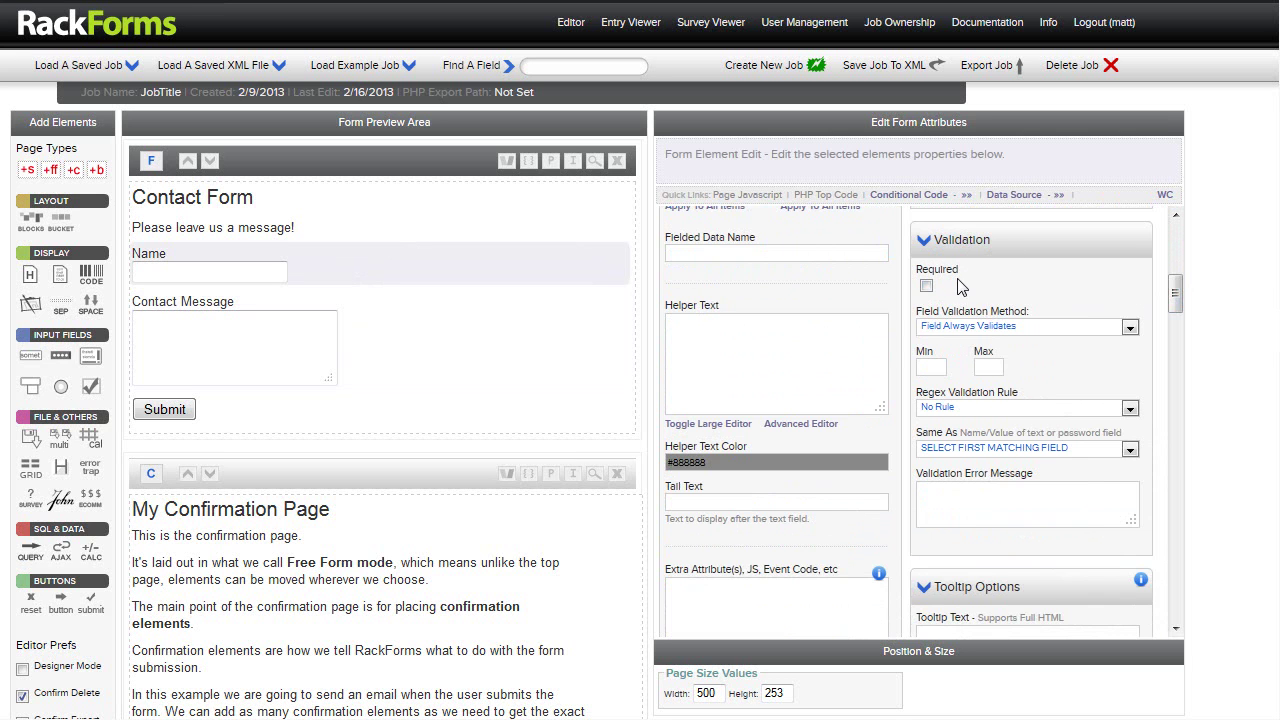
pyautogui.click(926, 285)
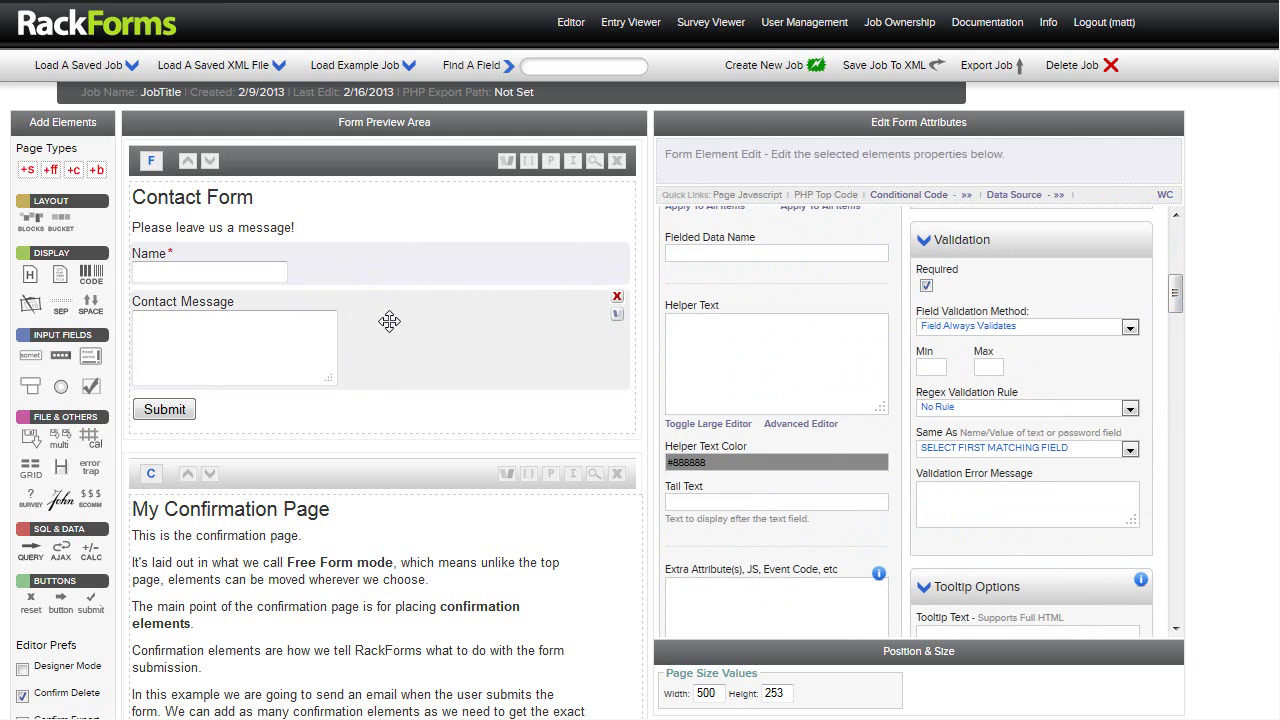
pyautogui.click(390, 320)
pyautogui.click(926, 285)
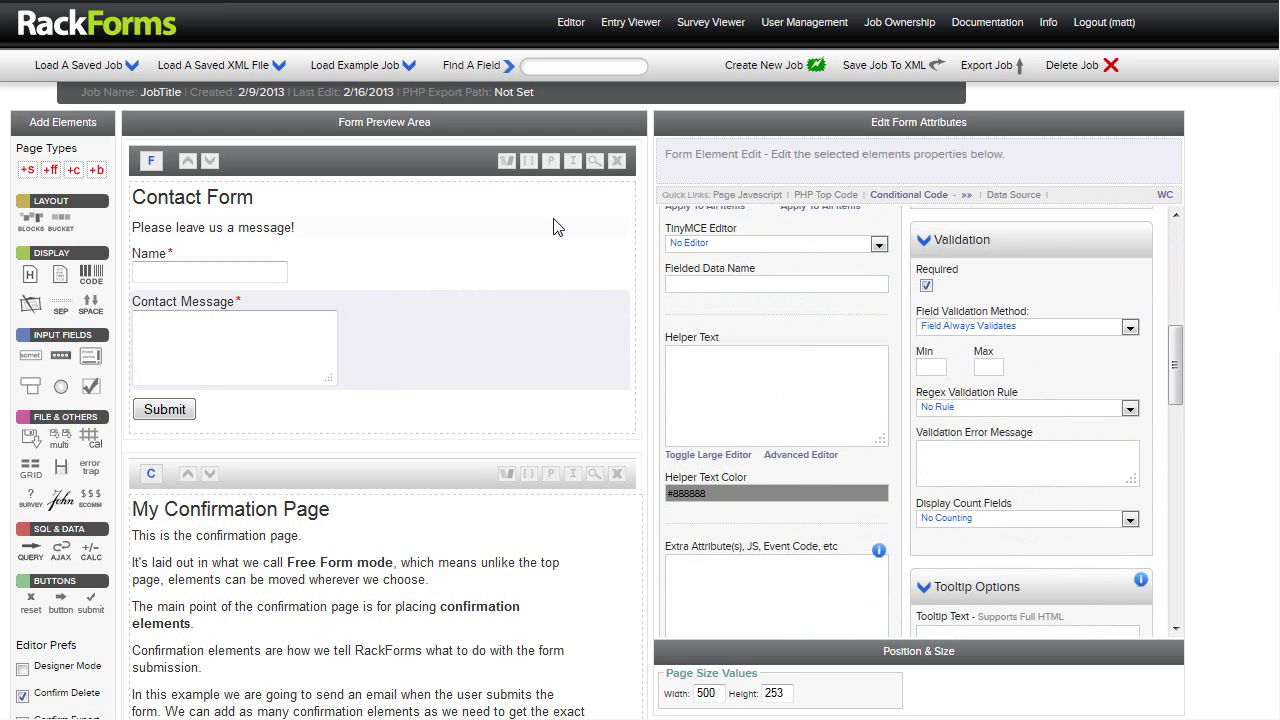
pyautogui.click(408, 178)
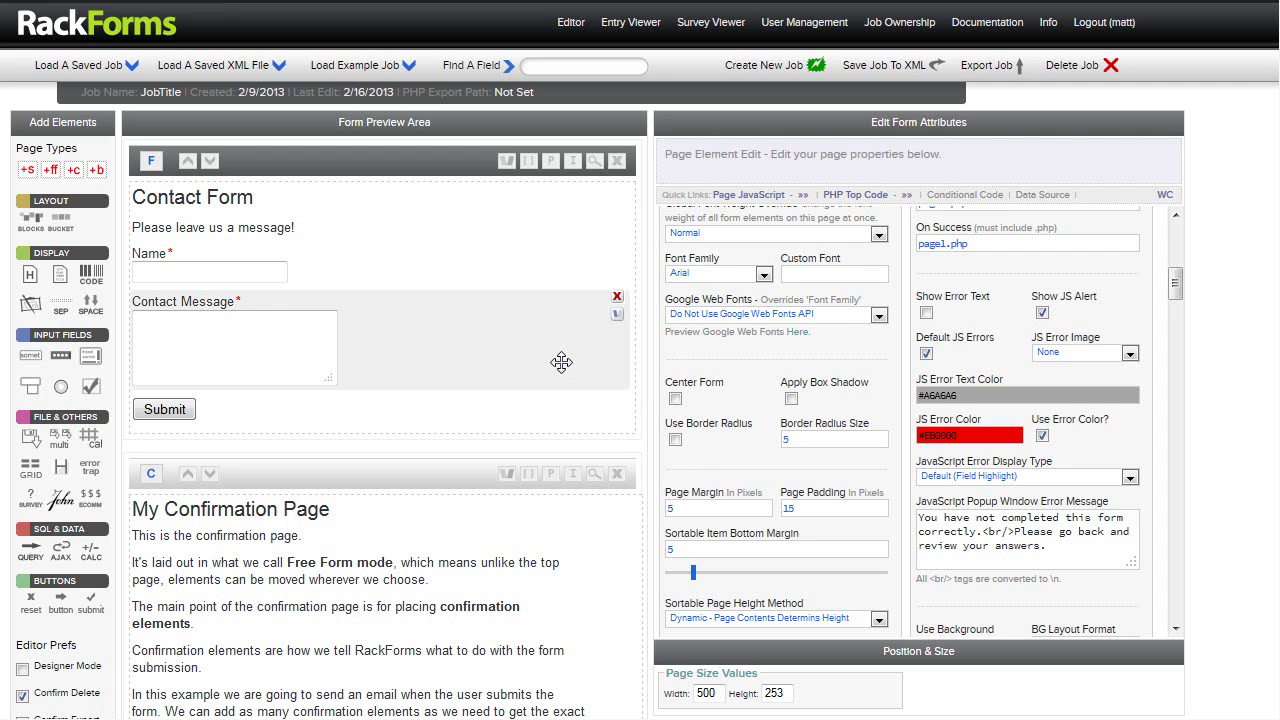
# Select the confirmation page's email element and nudge it 10 px to the right
pyautogui.scroll(-5, 300, 240)
pyautogui.click(298, 230)
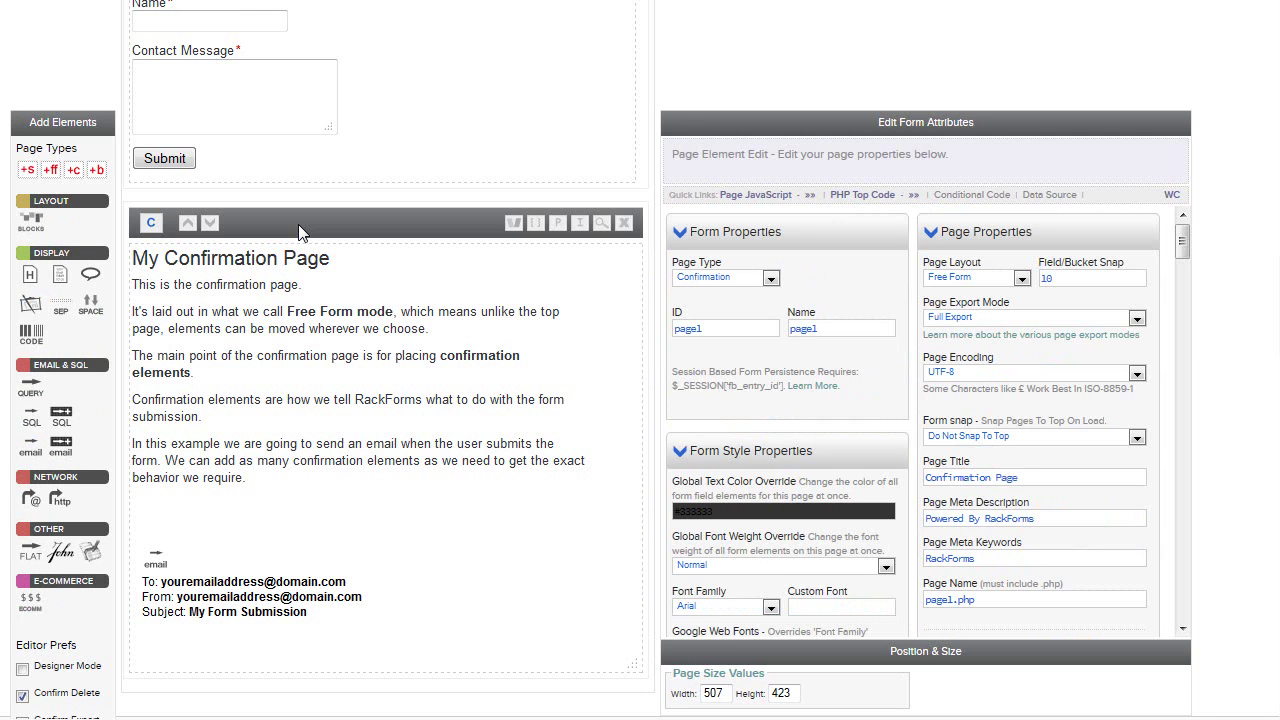
pyautogui.scroll(-1, 298, 232)
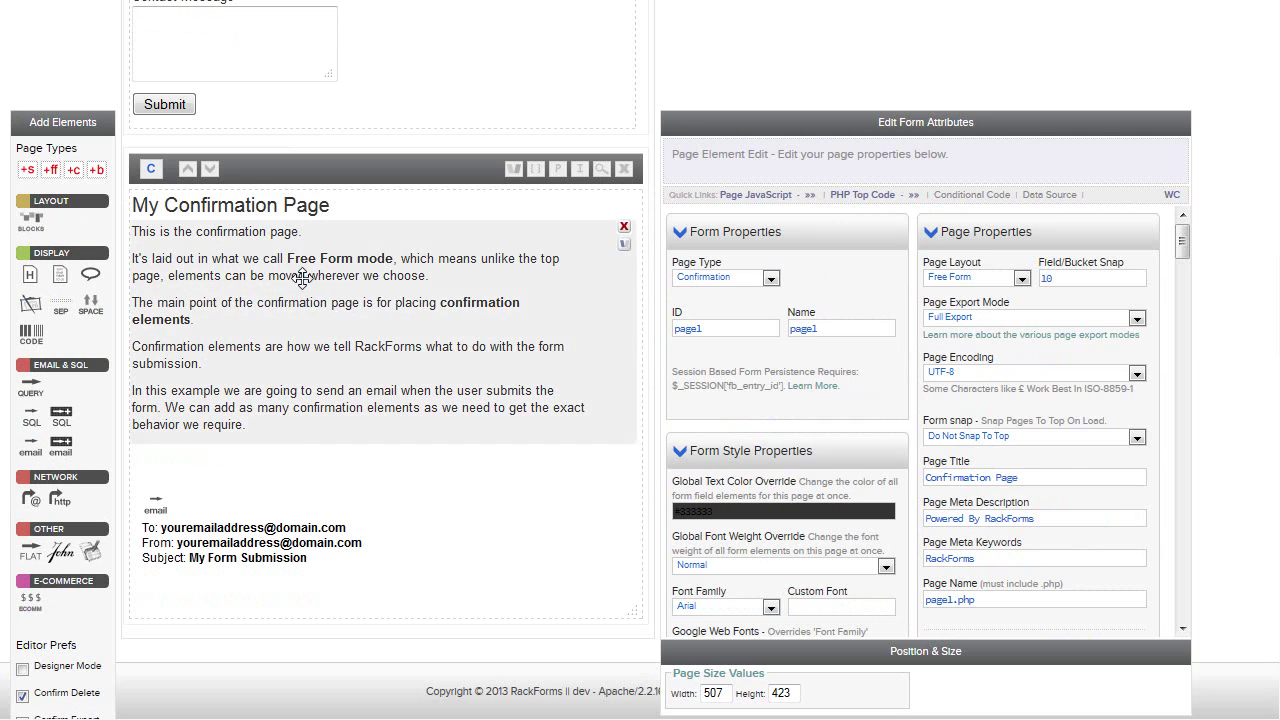
pyautogui.click(264, 516)
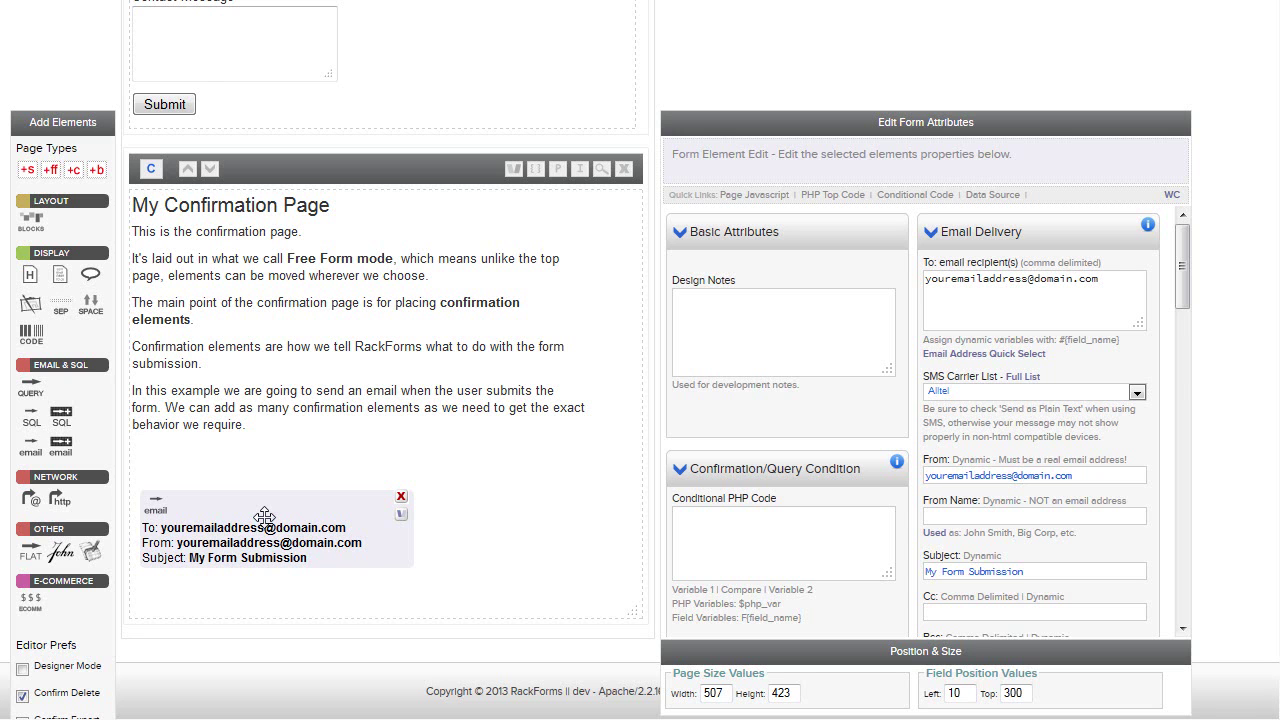
pyautogui.moveTo(264, 516); pyautogui.dragTo(269, 516)
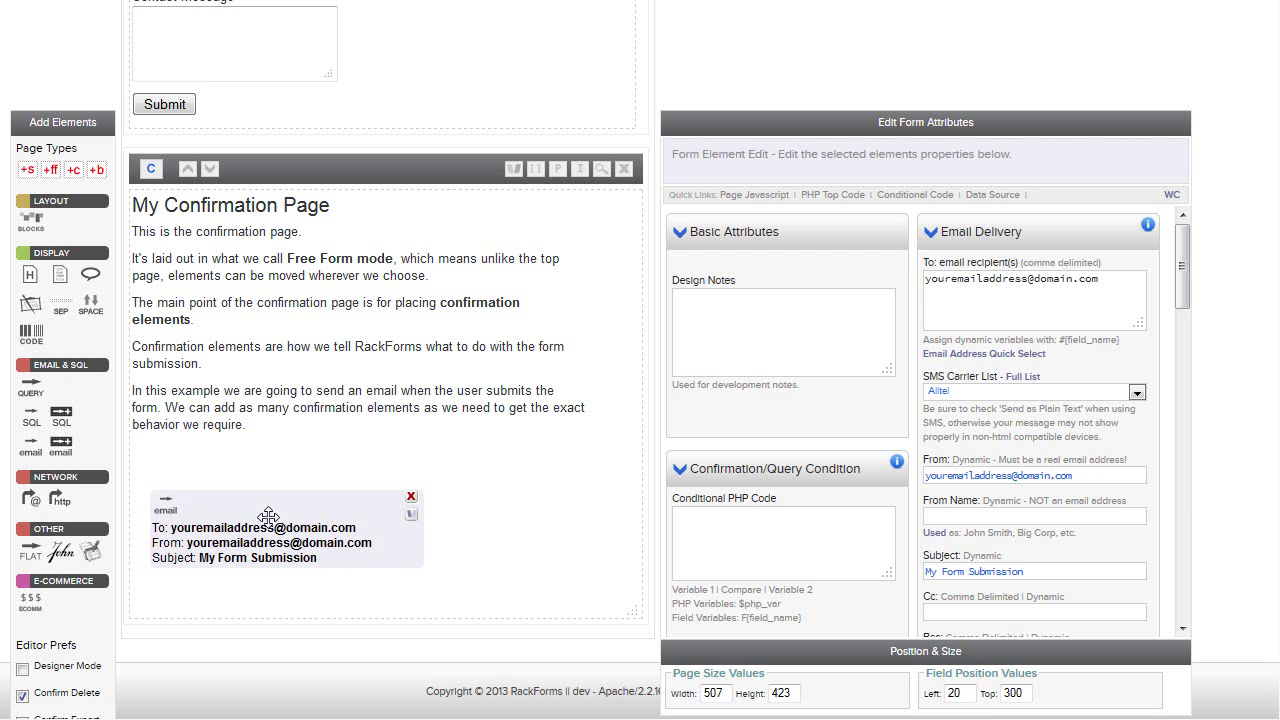
# Replace the placeholder To address with the company info address from Email Address Quick Select
pyautogui.moveTo(1122, 282); pyautogui.dragTo(872, 283)
pyautogui.press('BackSpace')
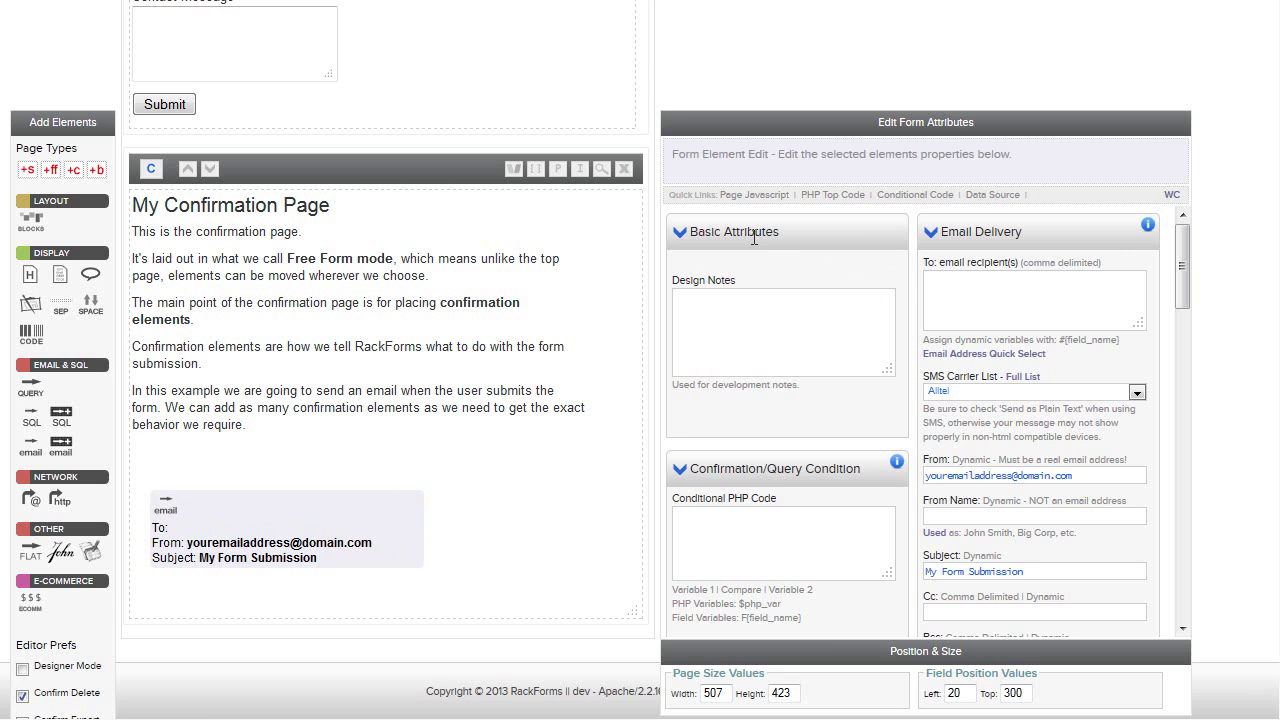
pyautogui.scroll(3, 440, 215)
pyautogui.scroll(-3, 357, 306)
pyautogui.click(1017, 355)
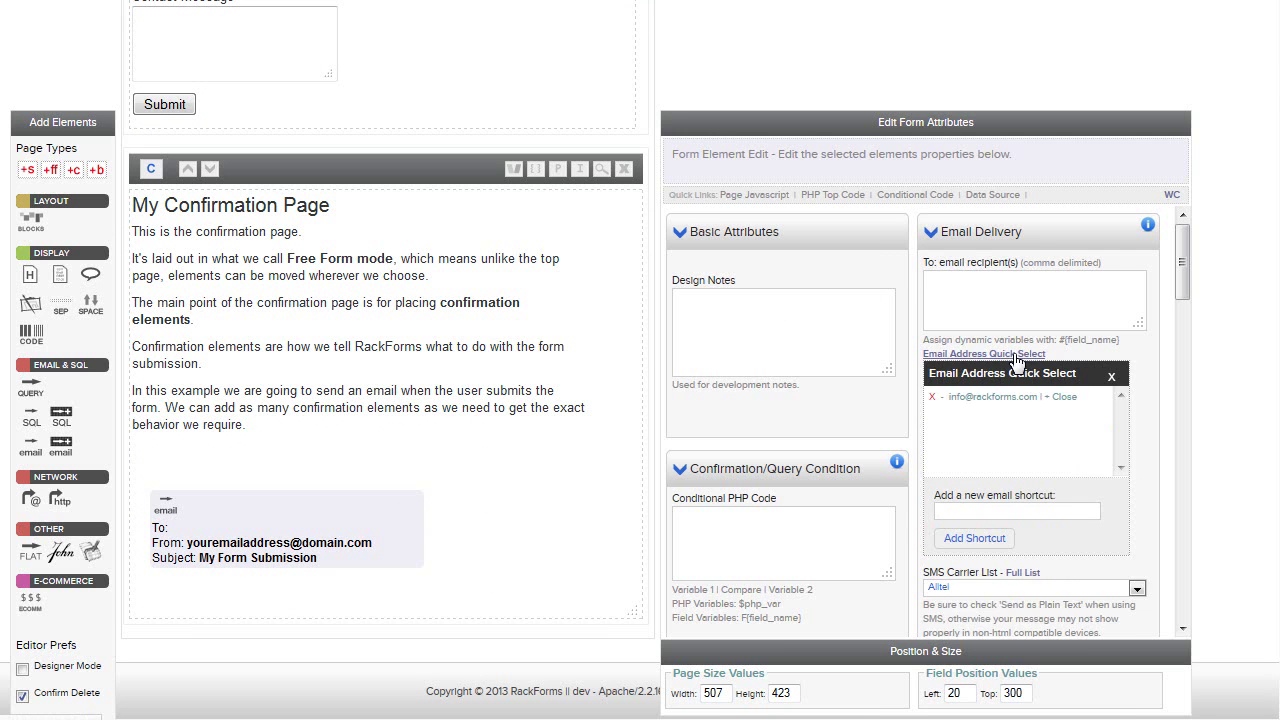
pyautogui.click(1066, 397)
# Copy the same company info address into the From field as the sender
pyautogui.moveTo(1076, 285); pyautogui.dragTo(861, 288)
pyautogui.hotkey('ctrl', 'c')
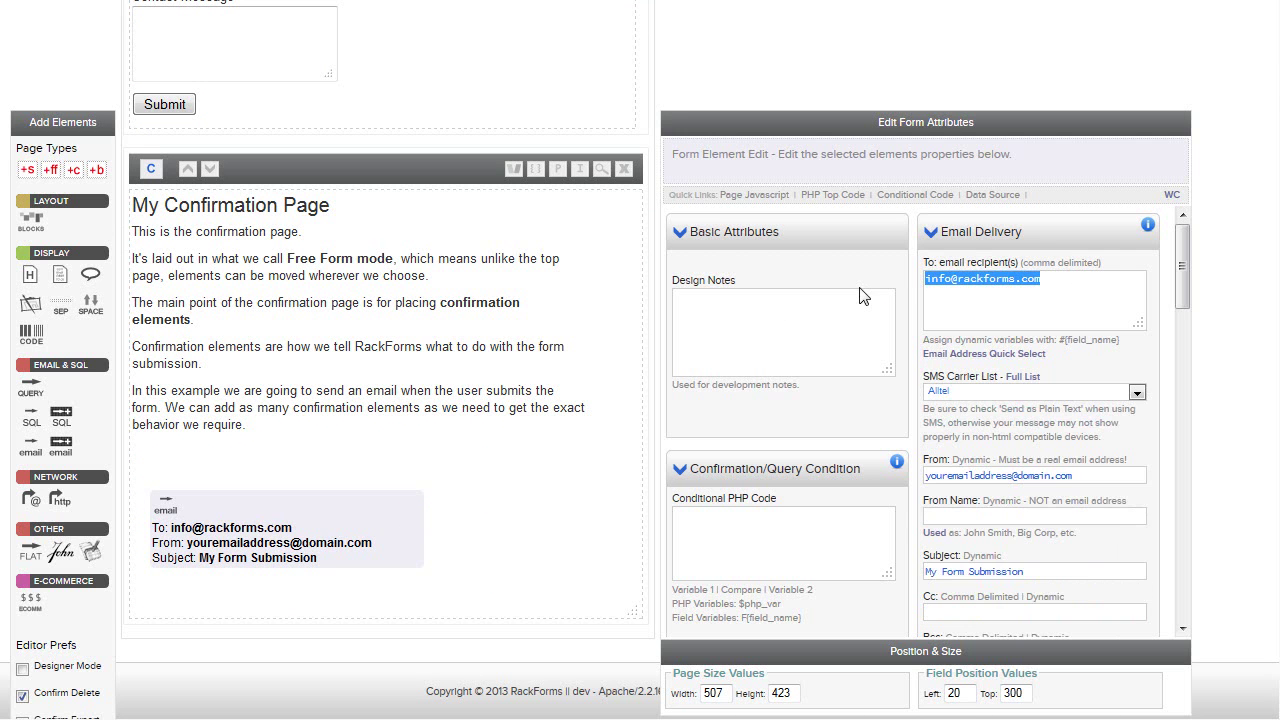
pyautogui.moveTo(1090, 477); pyautogui.dragTo(768, 479)
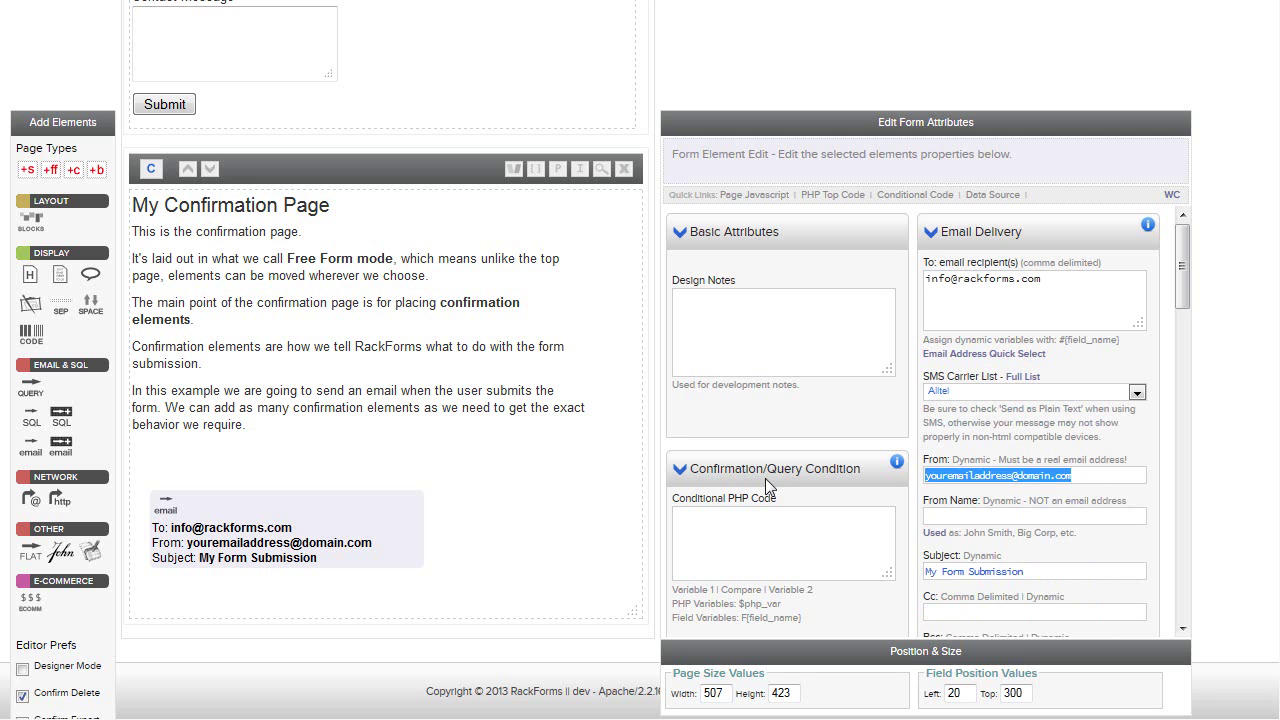
pyautogui.hotkey('ctrl', 'v')
pyautogui.click(350, 337)
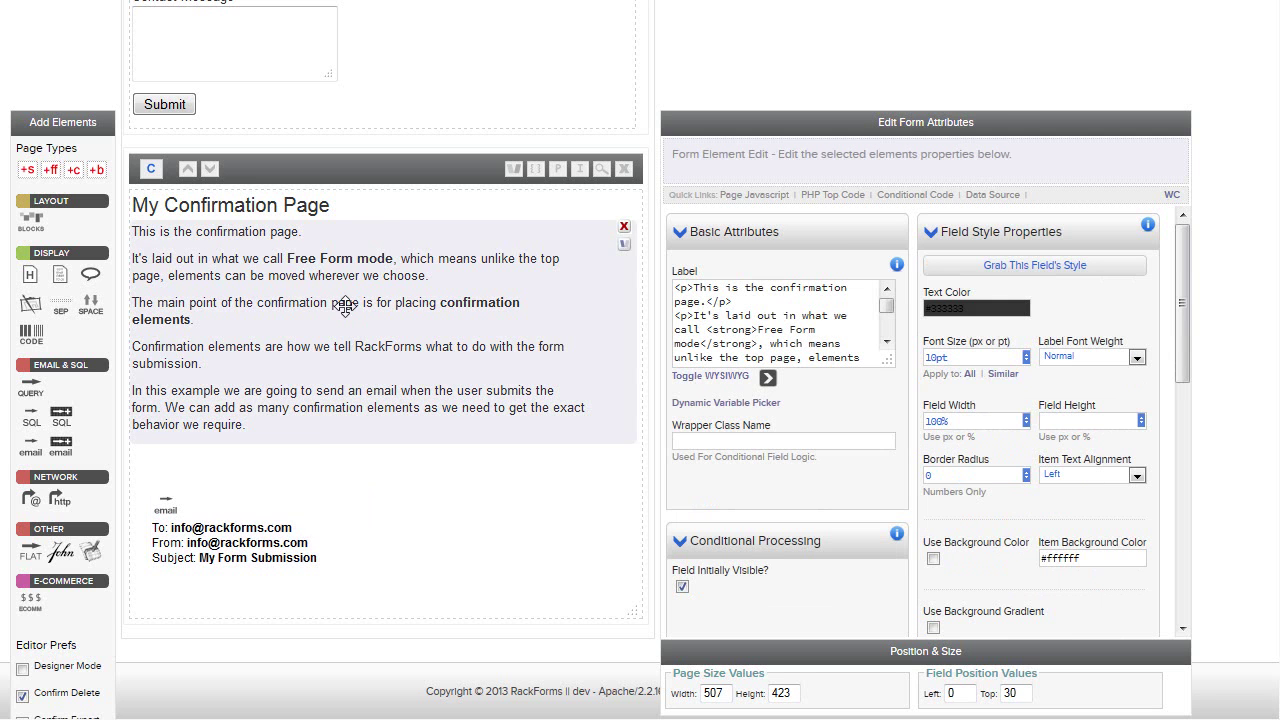
# Remove 'My' from the confirmation heading so it reads 'Confirmation Page'
pyautogui.click(324, 209)
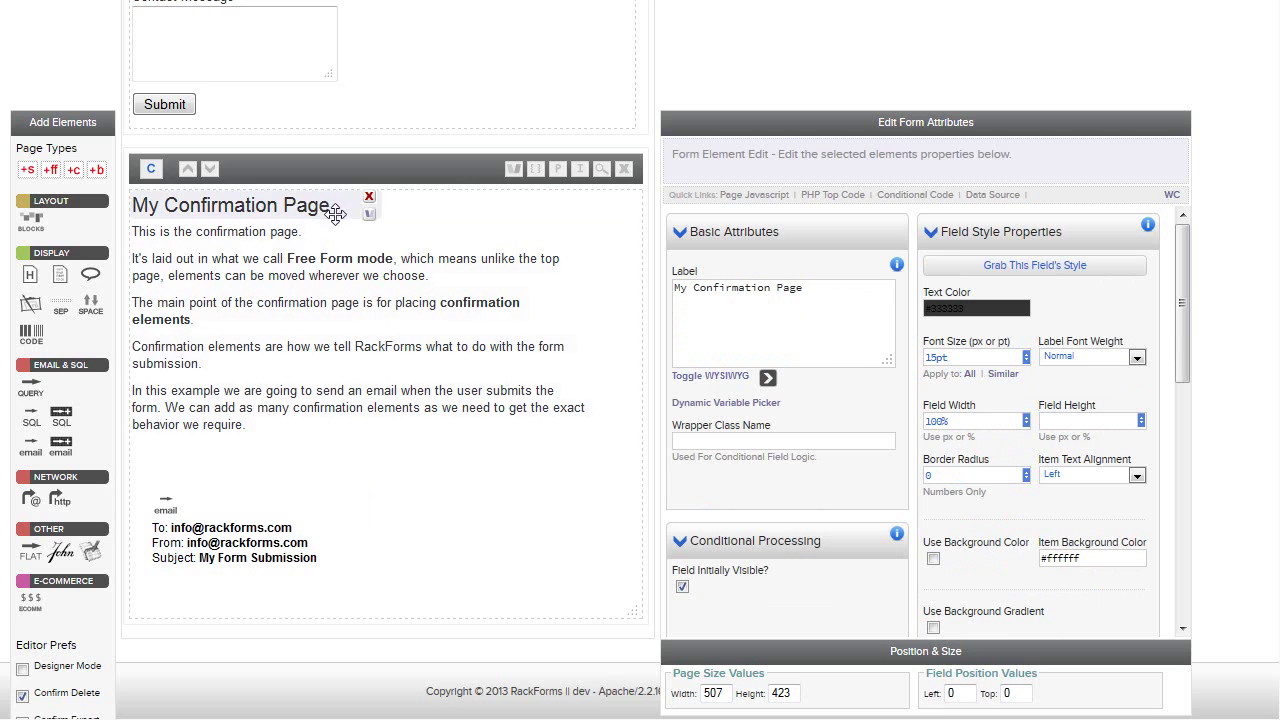
pyautogui.scroll(5, 323, 212)
pyautogui.click(283, 128)
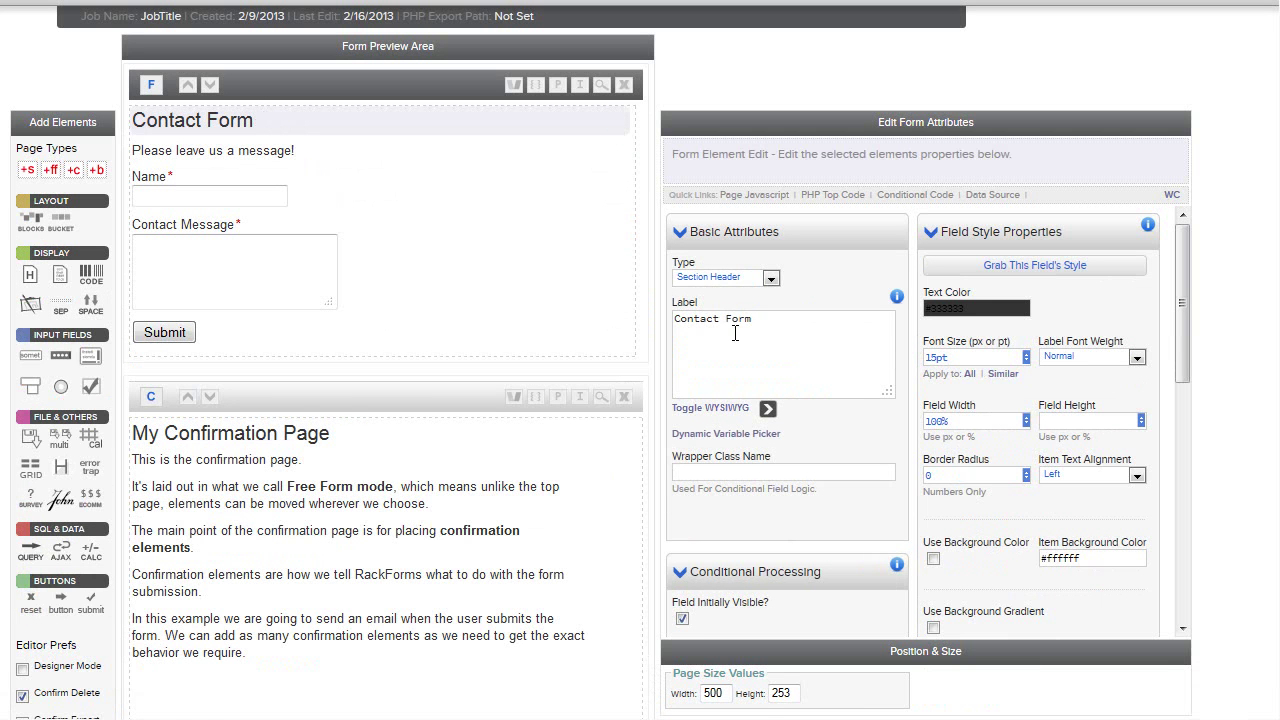
pyautogui.click(293, 428)
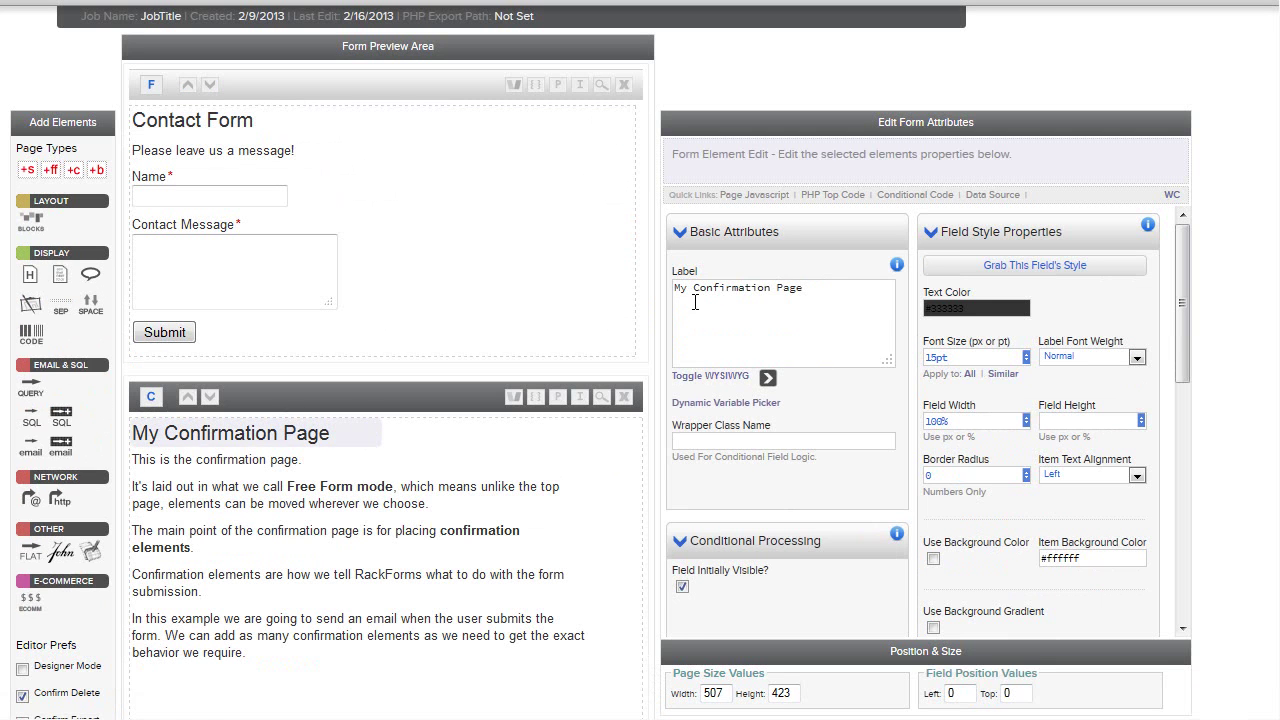
pyautogui.moveTo(694, 288); pyautogui.dragTo(665, 290)
pyautogui.press('BackSpace')
# Replace the confirmation text block with 'Thank you for your message!'
pyautogui.click(560, 470)
pyautogui.click(797, 302)
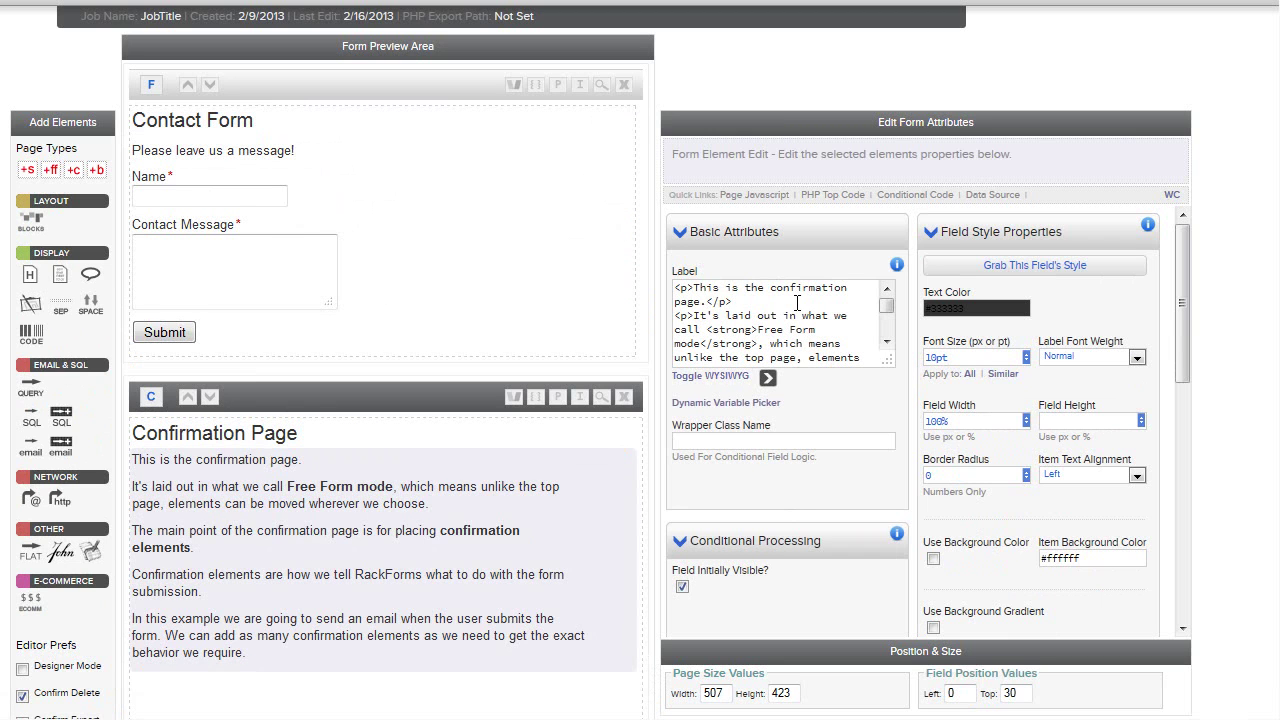
pyautogui.hotkey('ctrl', 'a')
pyautogui.press('BackSpace')
pyautogui.write('Th')
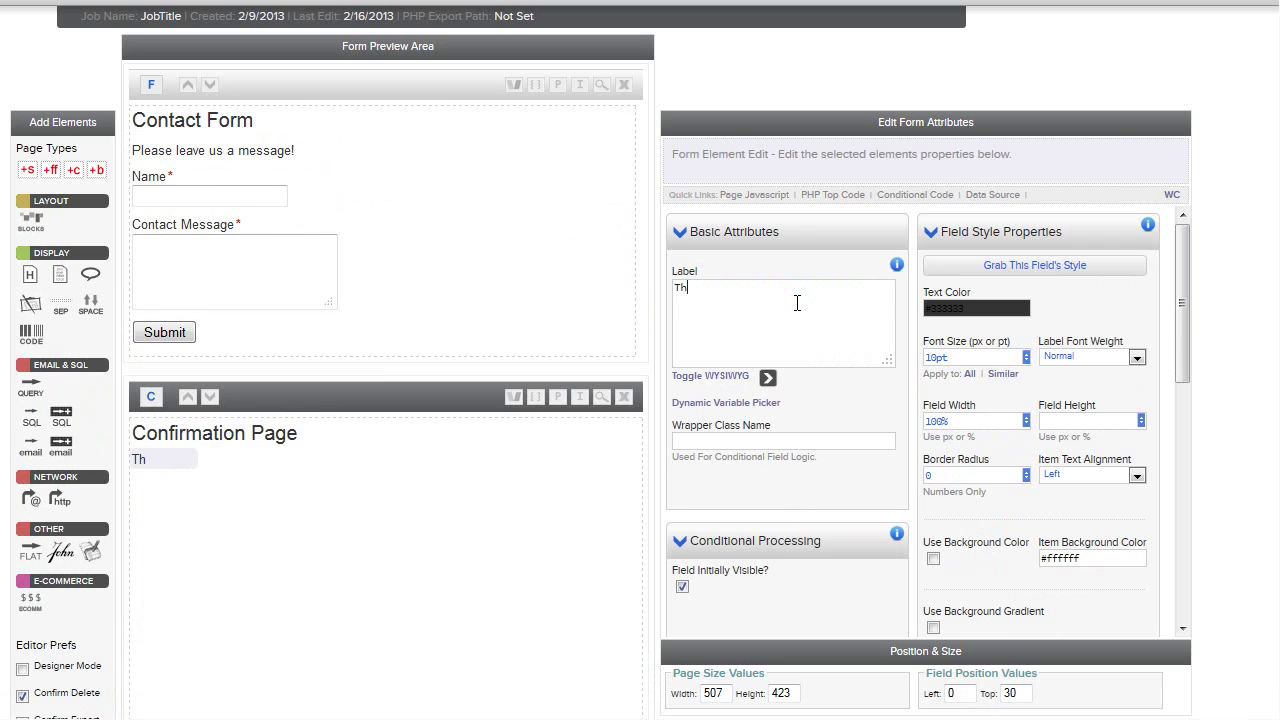
pyautogui.write('ank you for your message!')
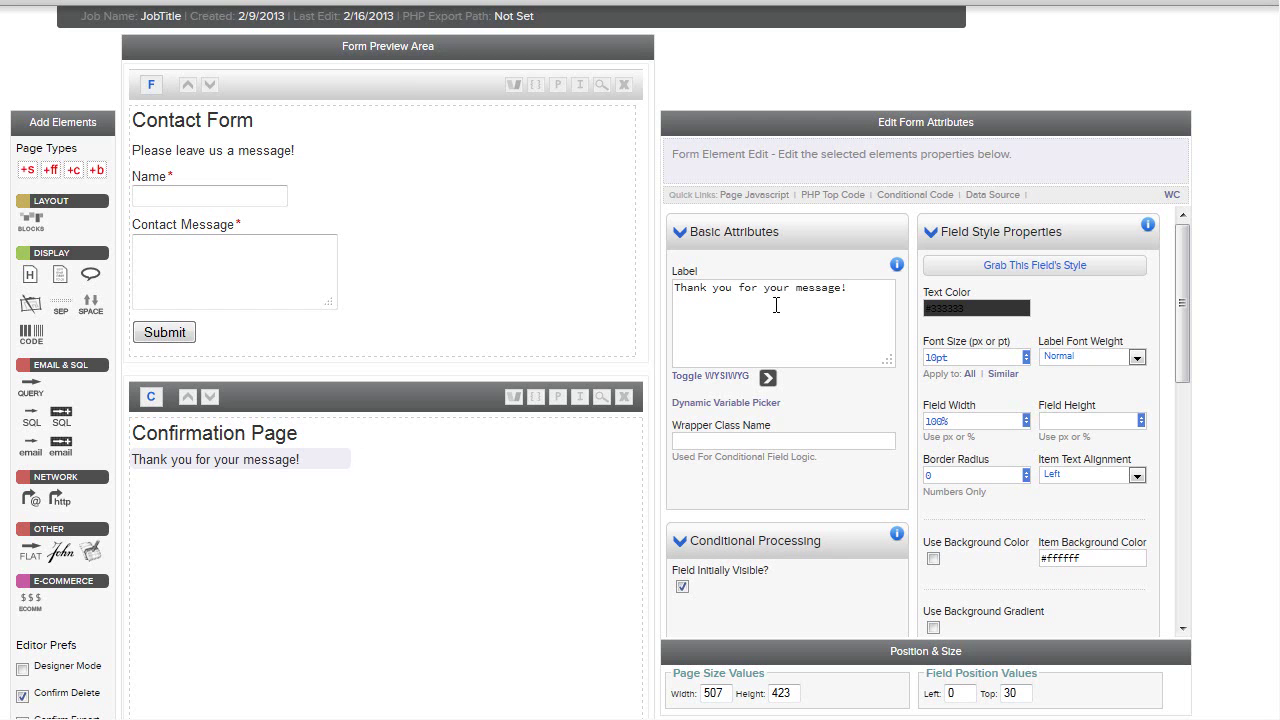
pyautogui.scroll(1, 770, 300)
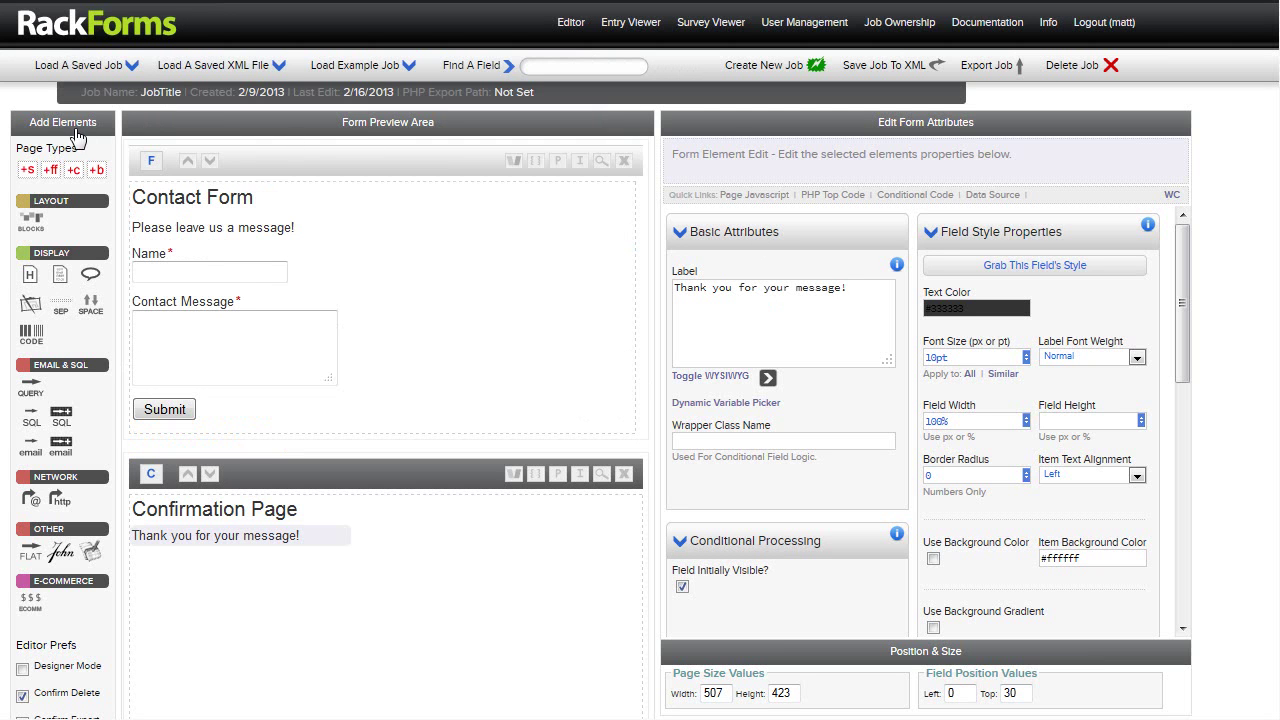
# Save the Contact Form through Preview and Save Form, review it, then close the preview
pyautogui.click(187, 200)
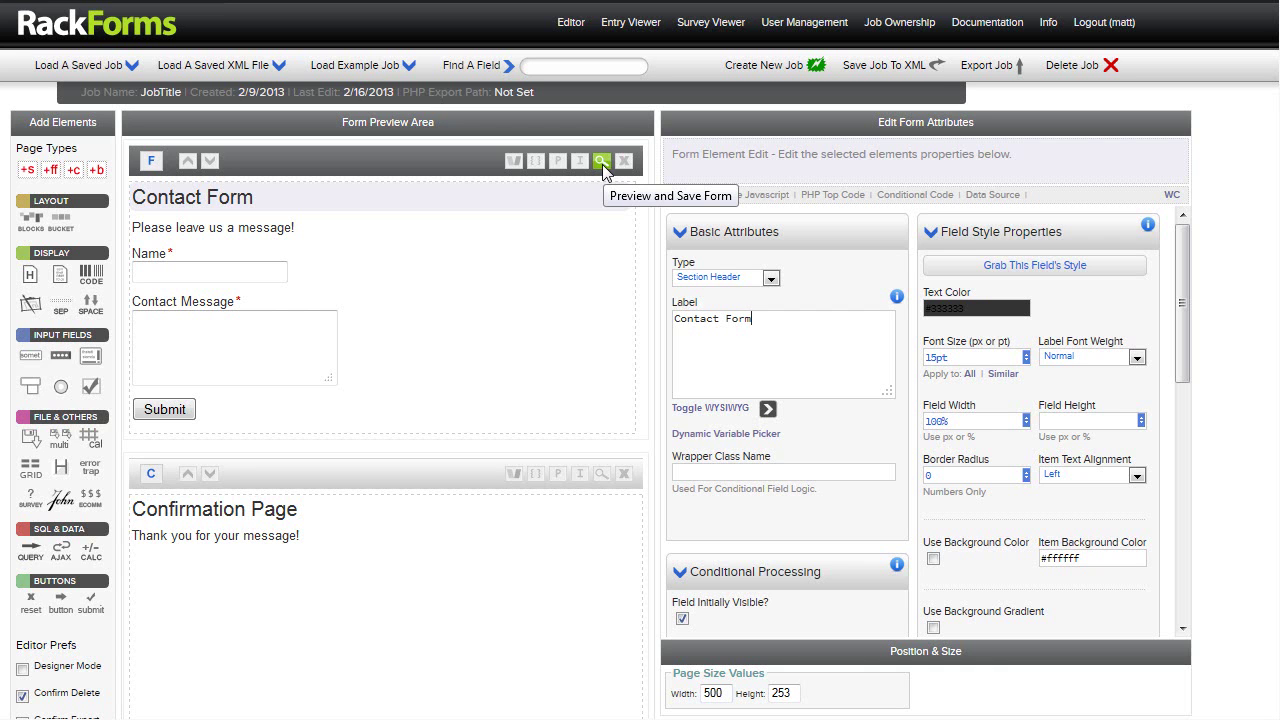
pyautogui.click(602, 163)
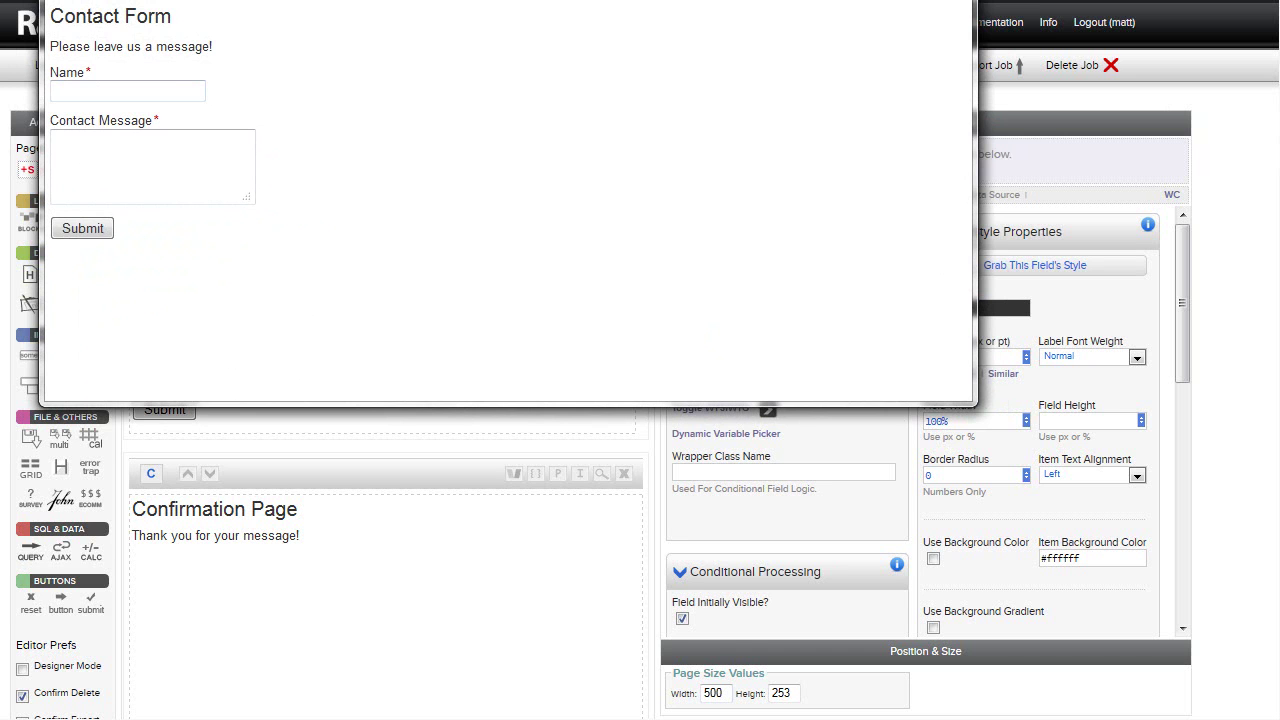
pyautogui.press('Escape')
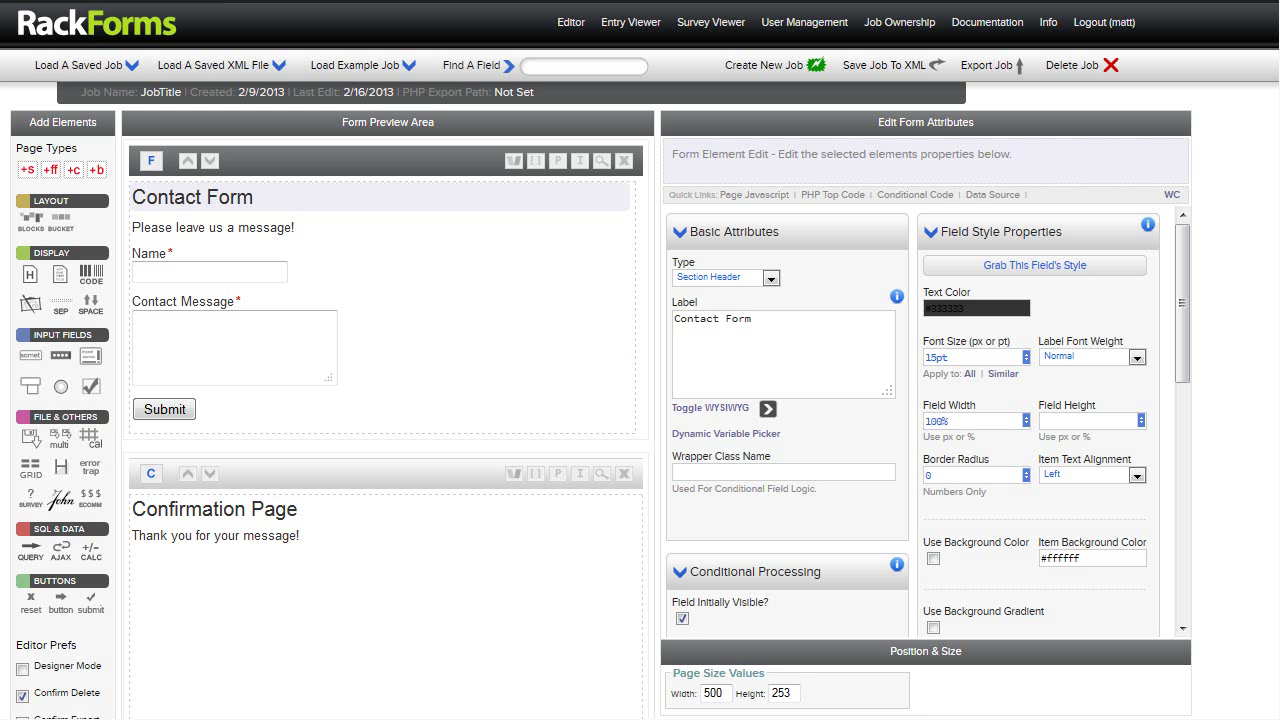
# Generate the form's iframe embed code and copy it
pyautogui.click(580, 163)
pyautogui.click(860, 459)
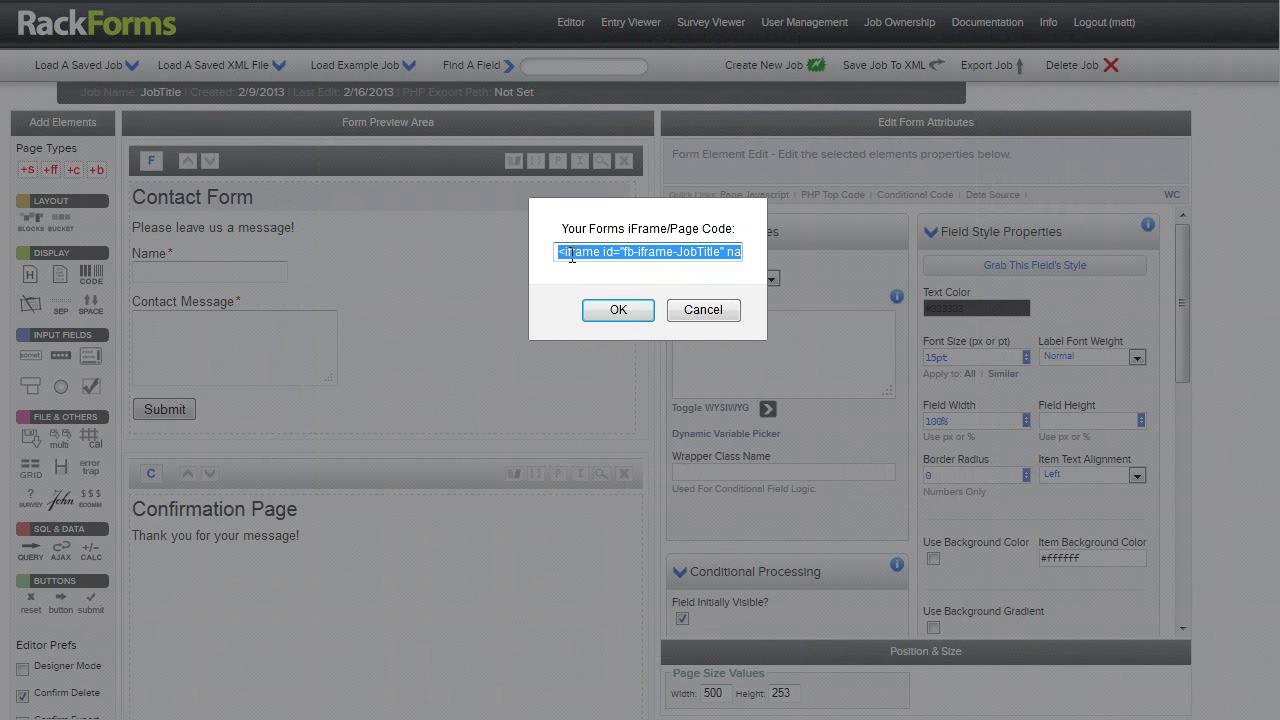
pyautogui.click(618, 310)
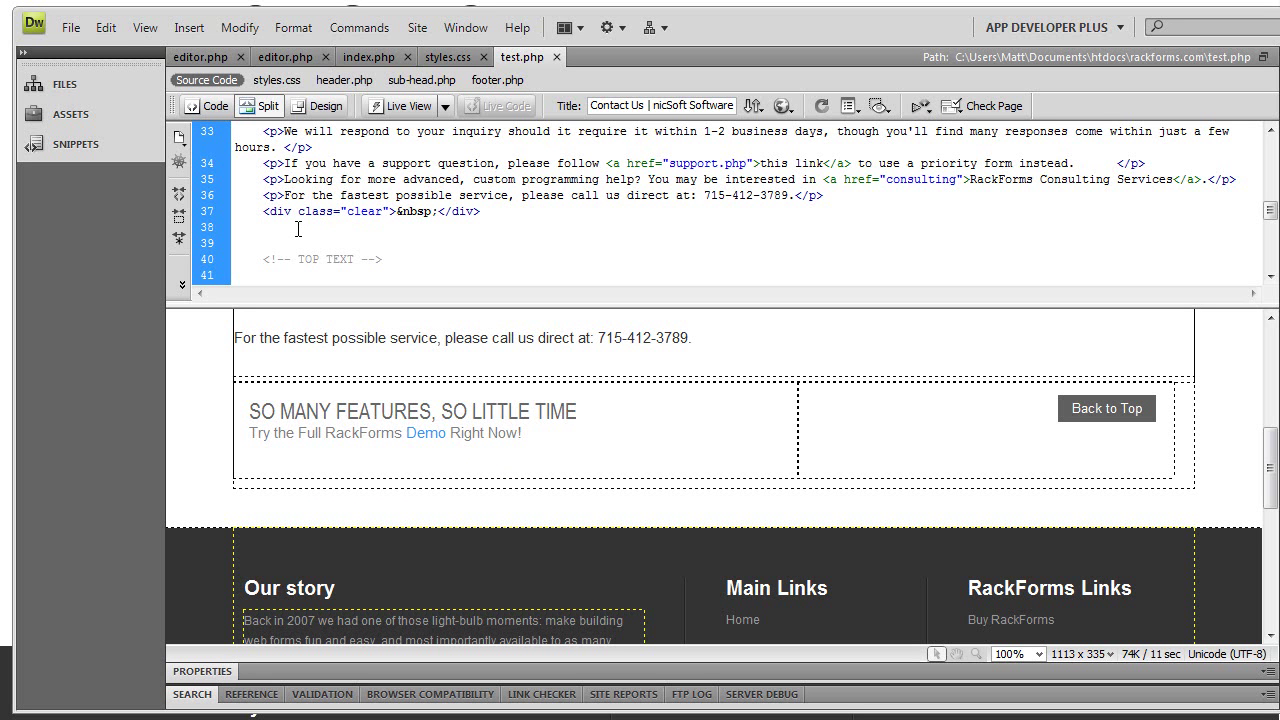
# Paste the iframe tag on a new line after the contact text in test.php and save
pyautogui.press('Return')
pyautogui.write('<iframe id="fb-iframe-JobTitle" name="fb-iframe-JobTitle" class="rackforms-iframe" src="http://dev/output/forms/JobTitle/page0.php" height="333" width="507" frameborder="0" scrolling="no" ALLOWTRANSPARENCY="true"></iframe>')
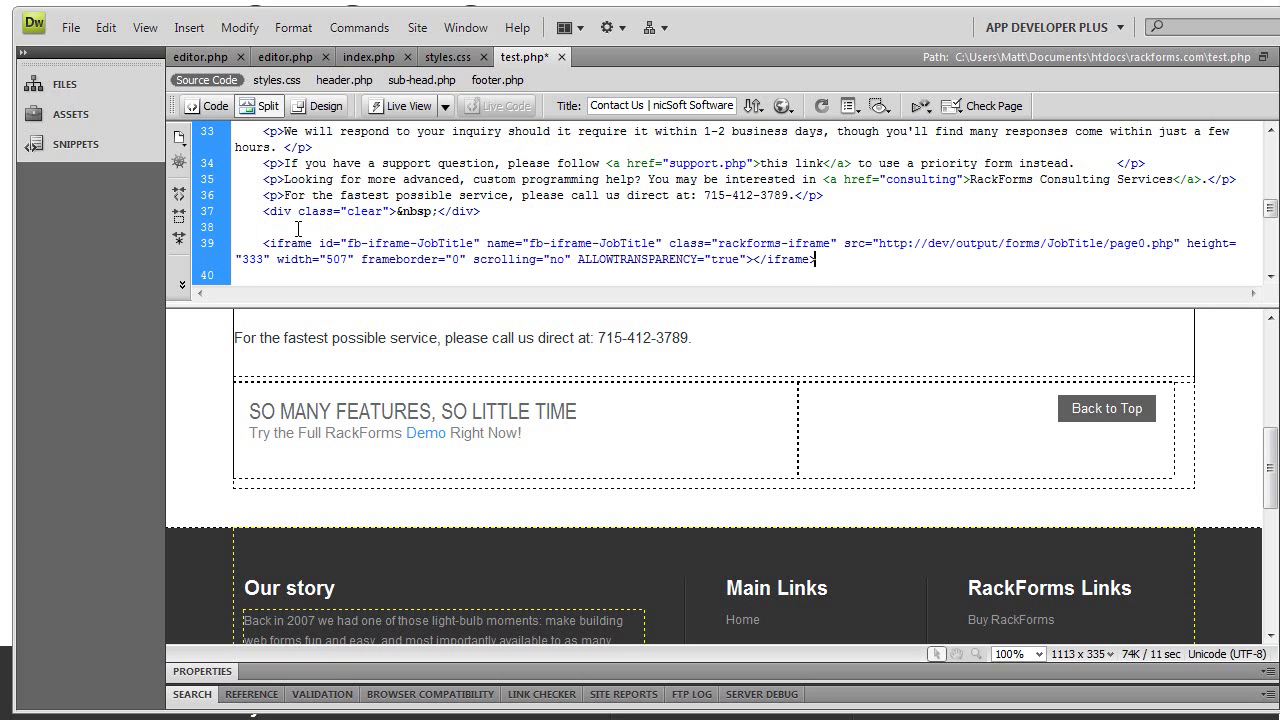
pyautogui.moveTo(818, 259); pyautogui.dragTo(290, 243)
pyautogui.click(639, 268)
pyautogui.moveTo(878, 243); pyautogui.dragTo(1165, 247)
pyautogui.hotkey('ctrl', 's')
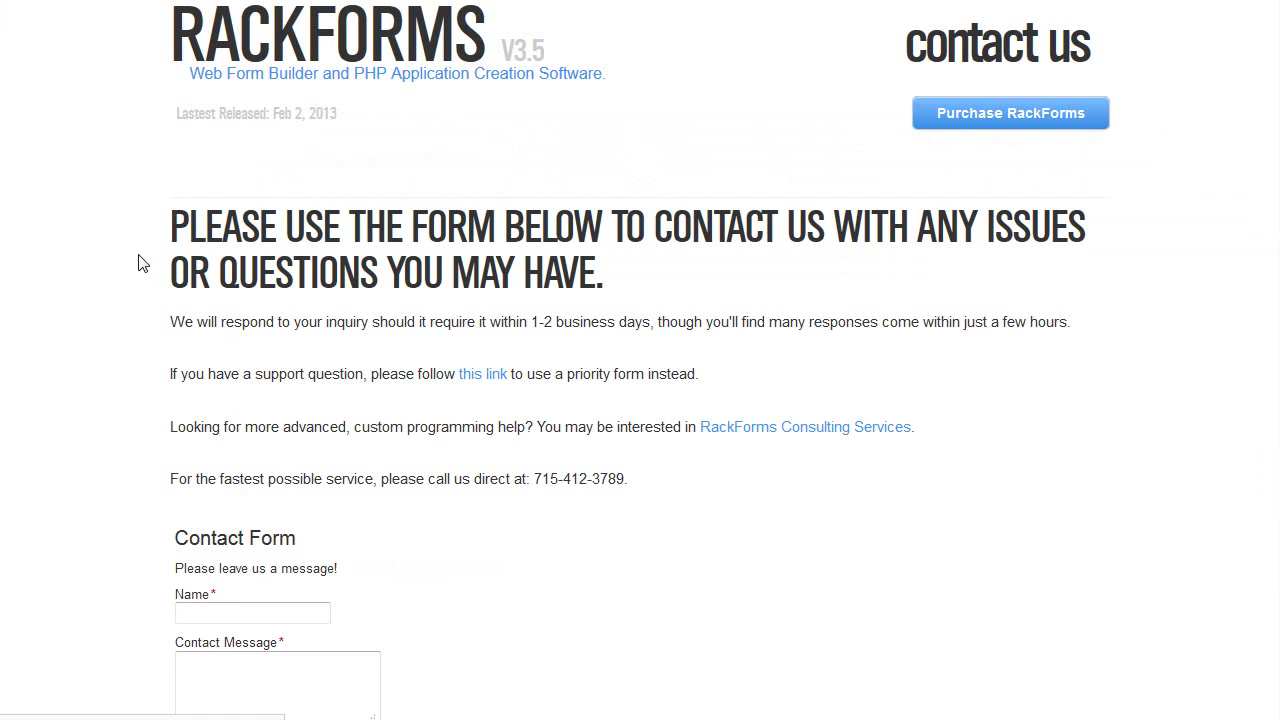
# Scroll down the contact page to see the Contact Form embedded below the contact text
pyautogui.scroll(-1, 186, 408)
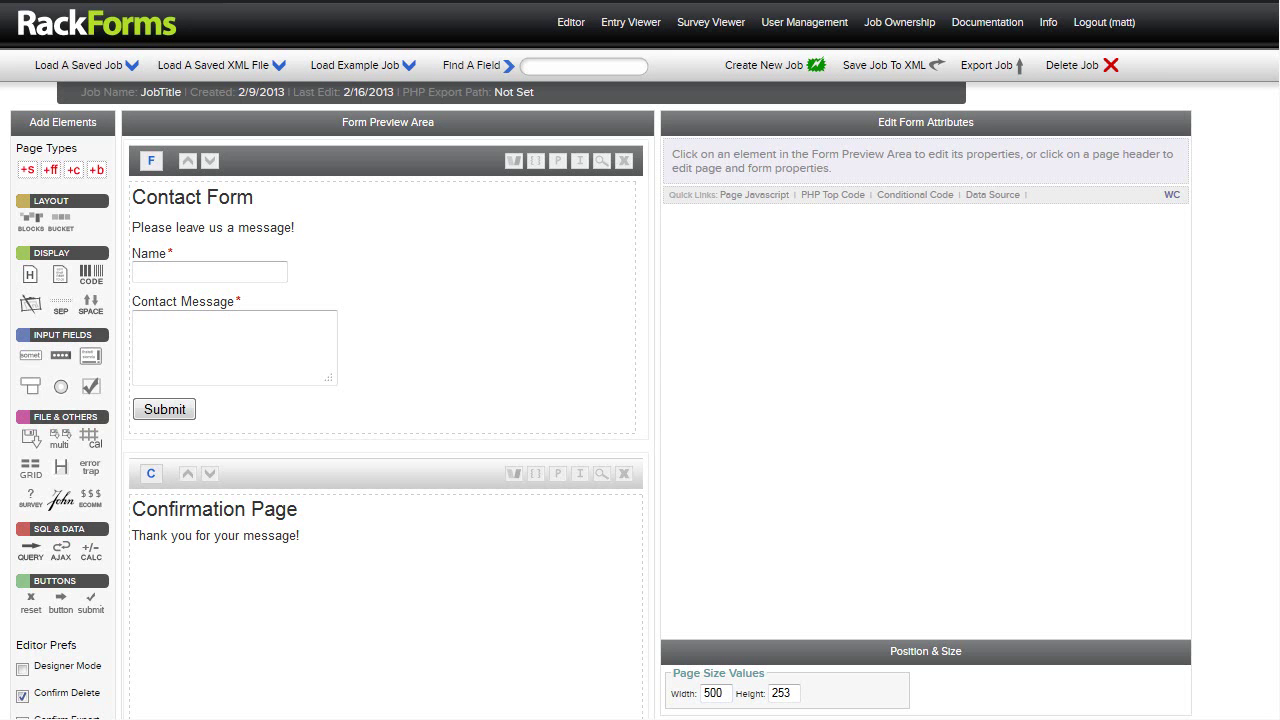
# Show the Contact Form page's settings and adjust the editor panel widths to review them
pyautogui.click(380, 163)
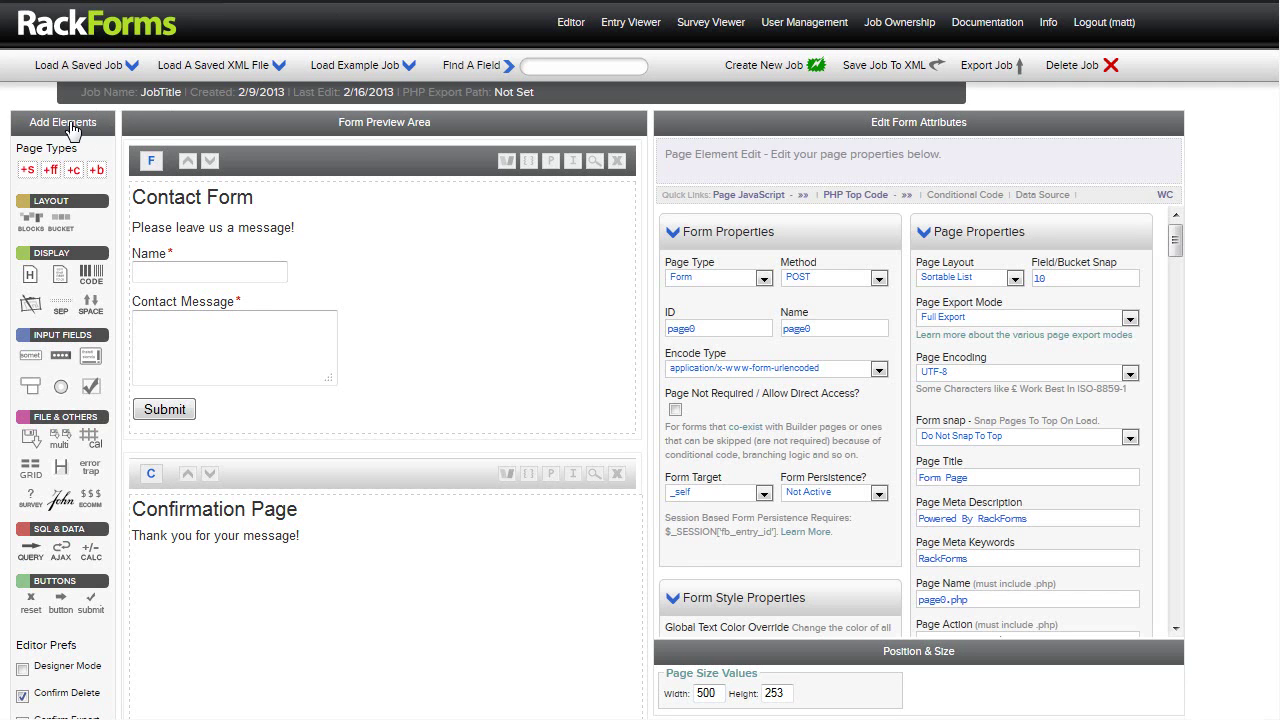
pyautogui.moveTo(104, 127); pyautogui.dragTo(28, 124)
pyautogui.moveTo(339, 123); pyautogui.dragTo(438, 124)
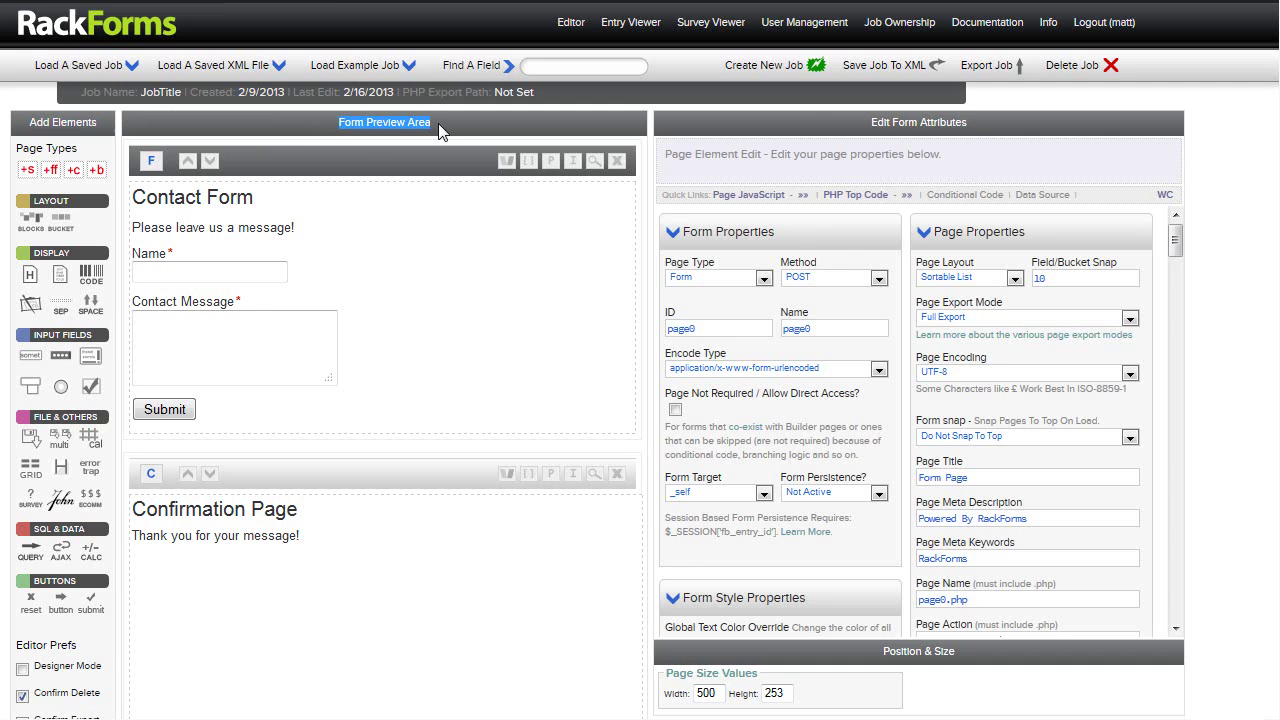
pyautogui.moveTo(871, 124); pyautogui.dragTo(971, 124)
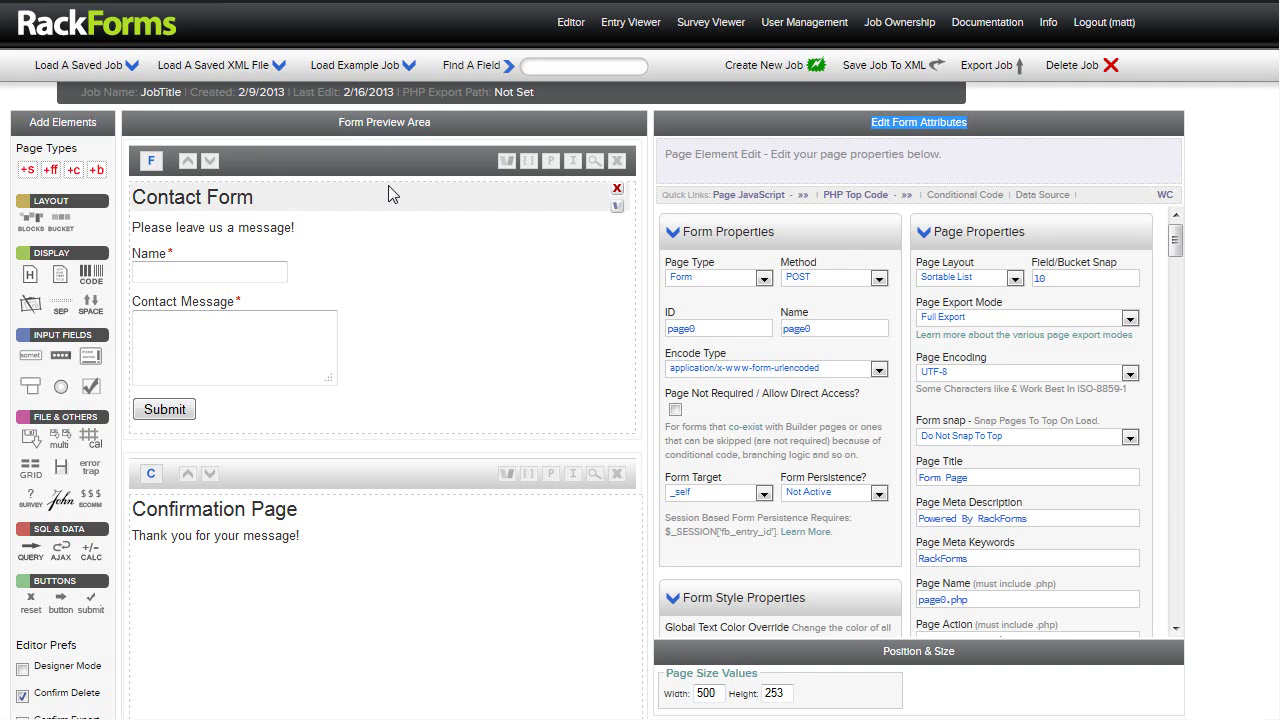
pyautogui.scroll(-3, 458, 232)
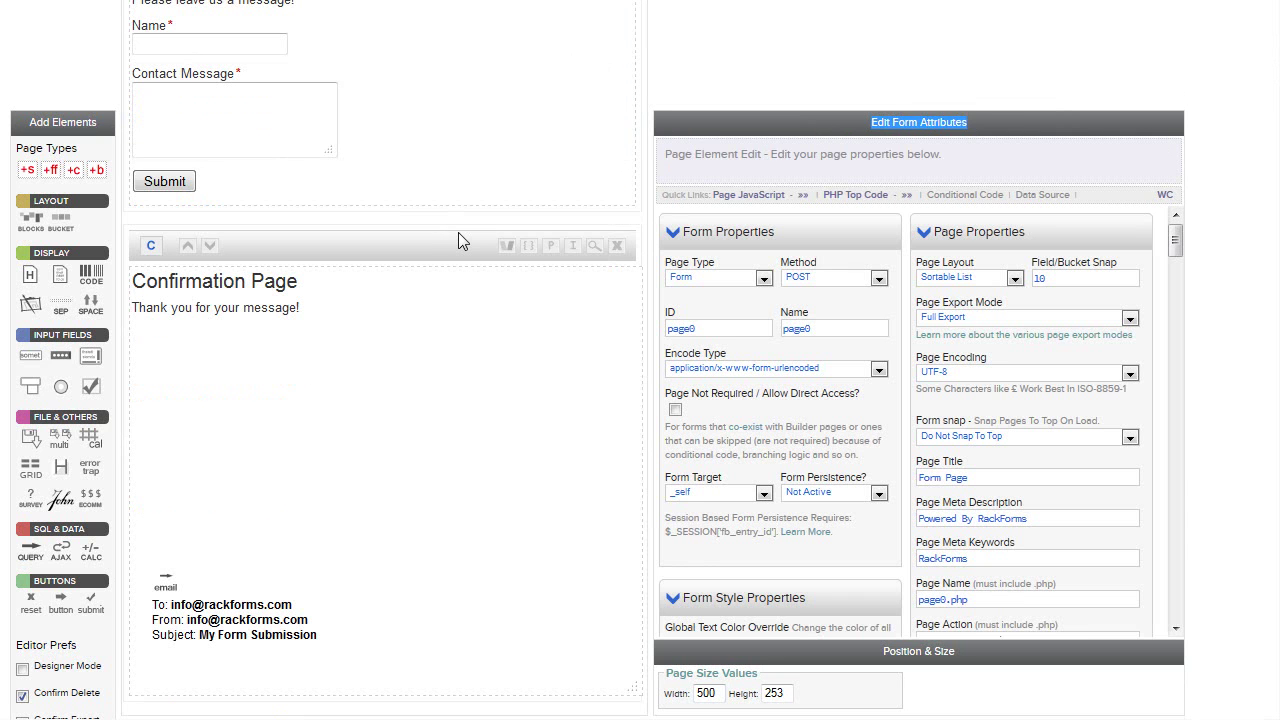
pyautogui.scroll(3, 468, 236)
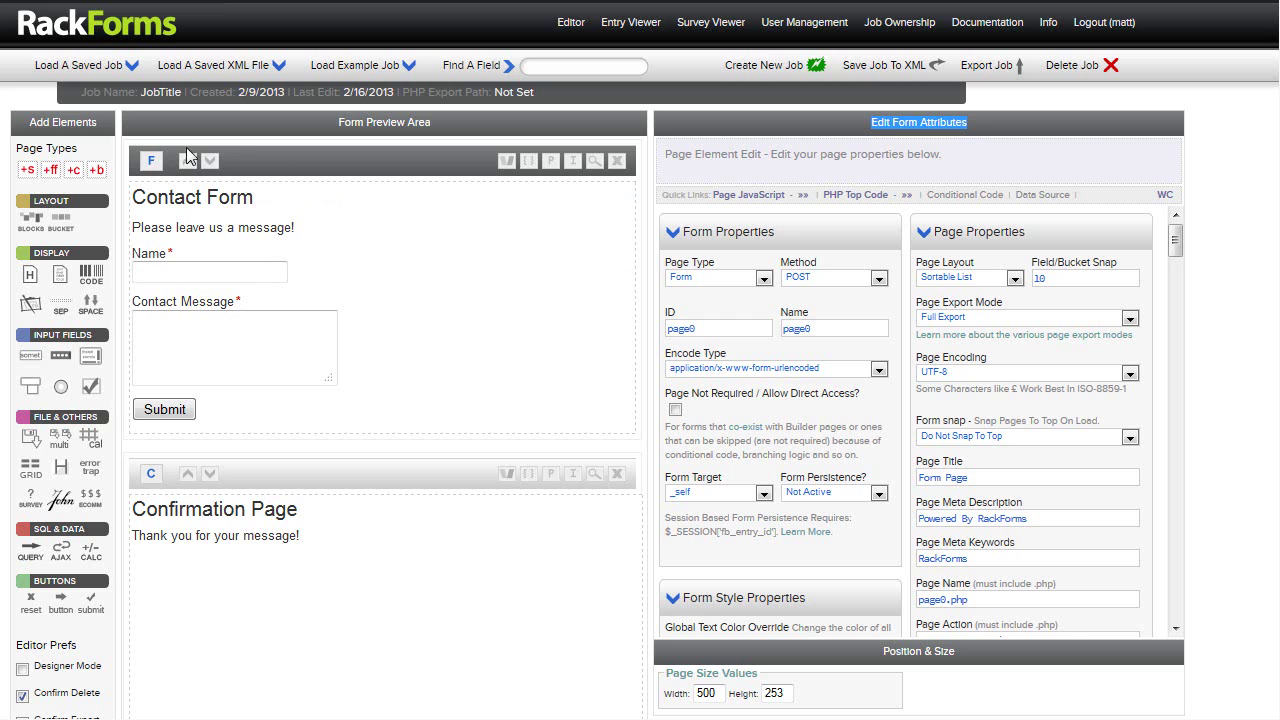
pyautogui.scroll(-3, 210, 286)
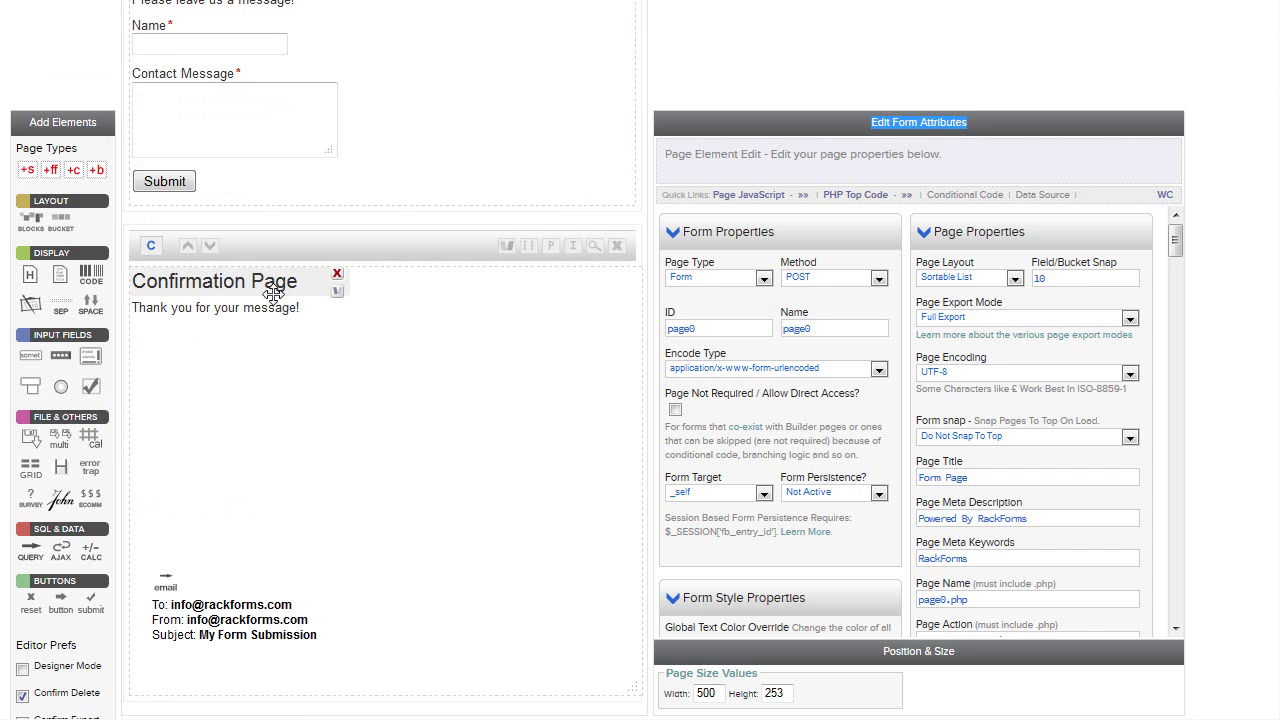
# Check the Thank you text and heading, then move the email element 10 px right to Left 30
pyautogui.click(240, 306)
pyautogui.click(209, 283)
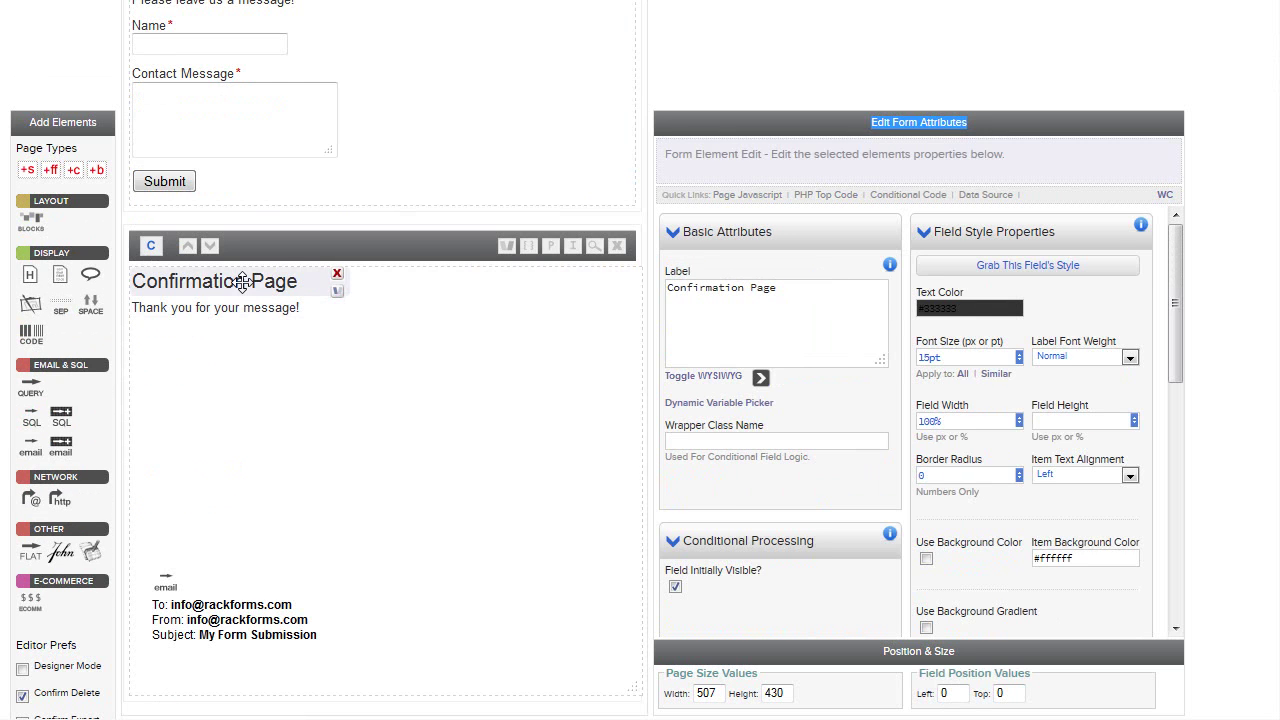
pyautogui.click(242, 640)
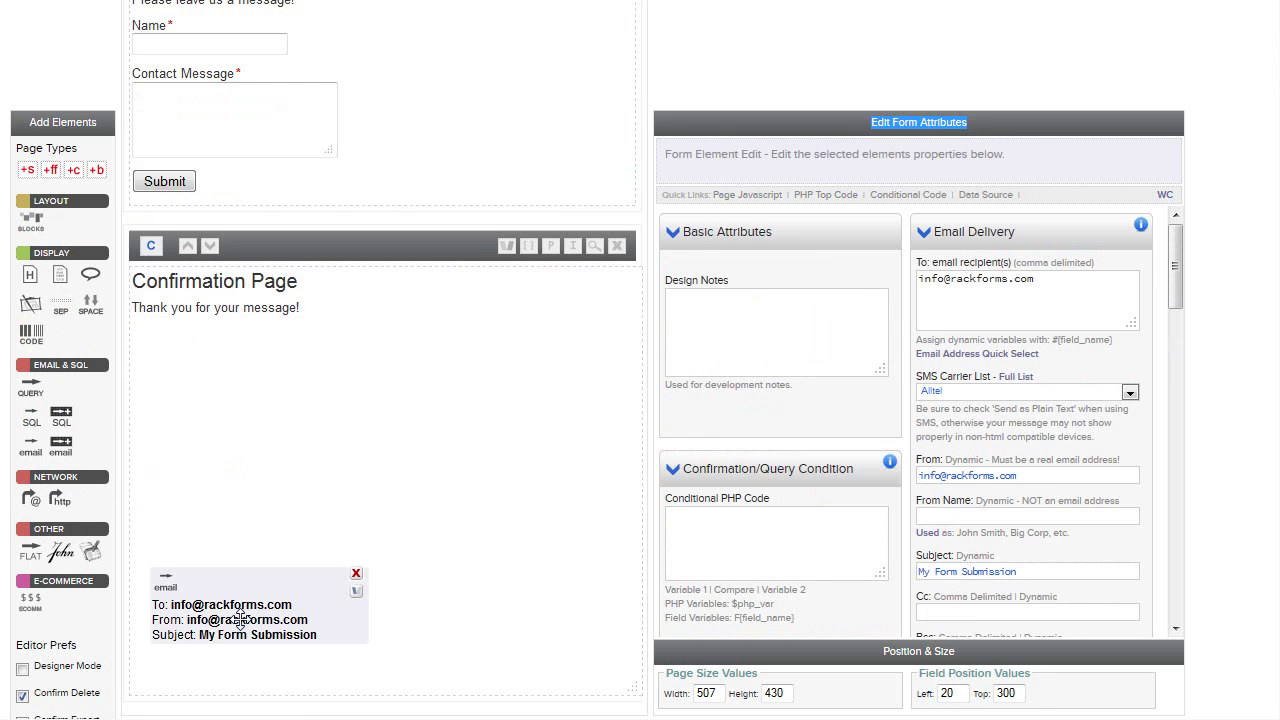
pyautogui.moveTo(240, 620)
pyautogui.mouseDown()
pyautogui.moveTo(280, 598)
pyautogui.moveTo(250, 620)
pyautogui.mouseUp()
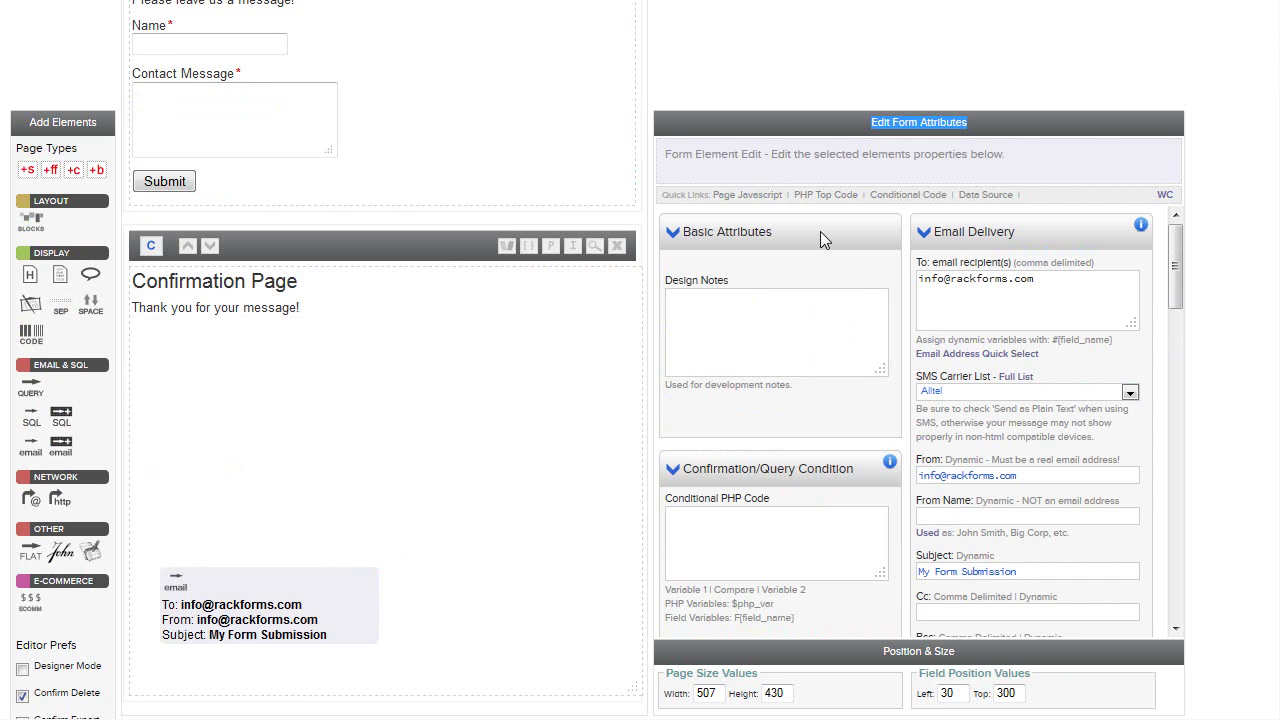
pyautogui.scroll(1, 160, 80)
pyautogui.scroll(-1, 289, 546)
pyautogui.moveTo(275, 597)
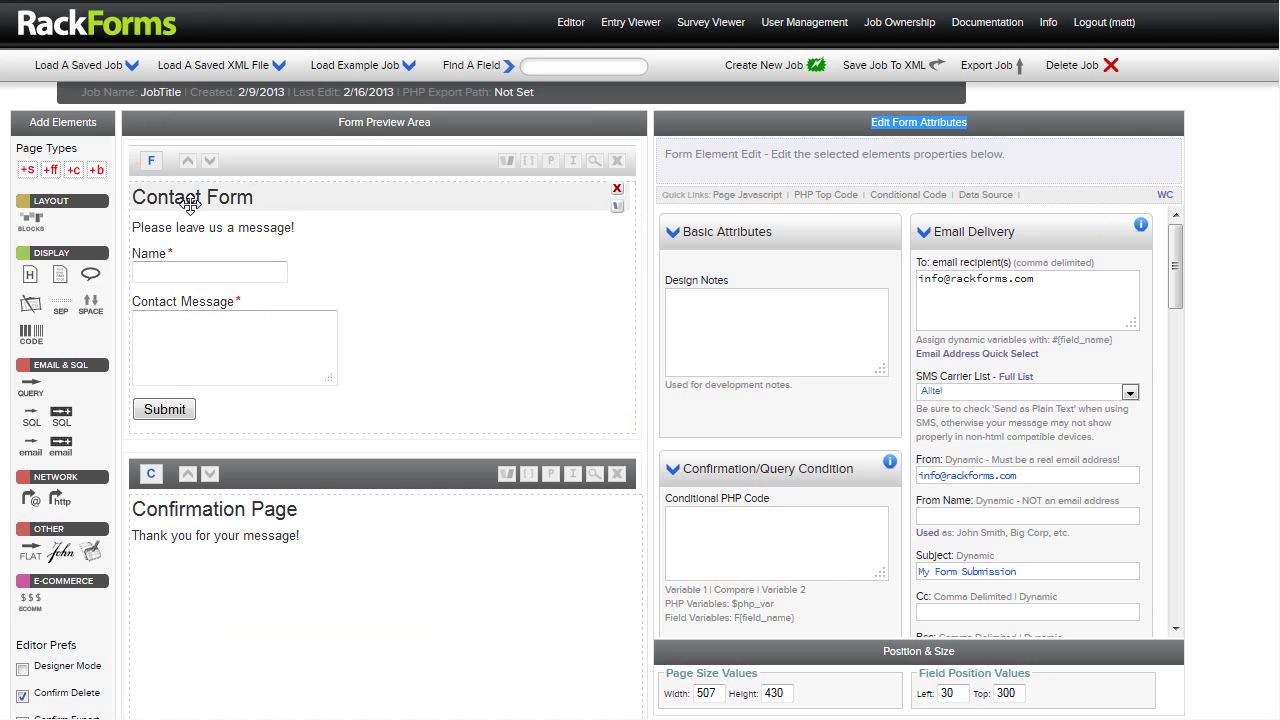
pyautogui.scroll(-1, 221, 332)
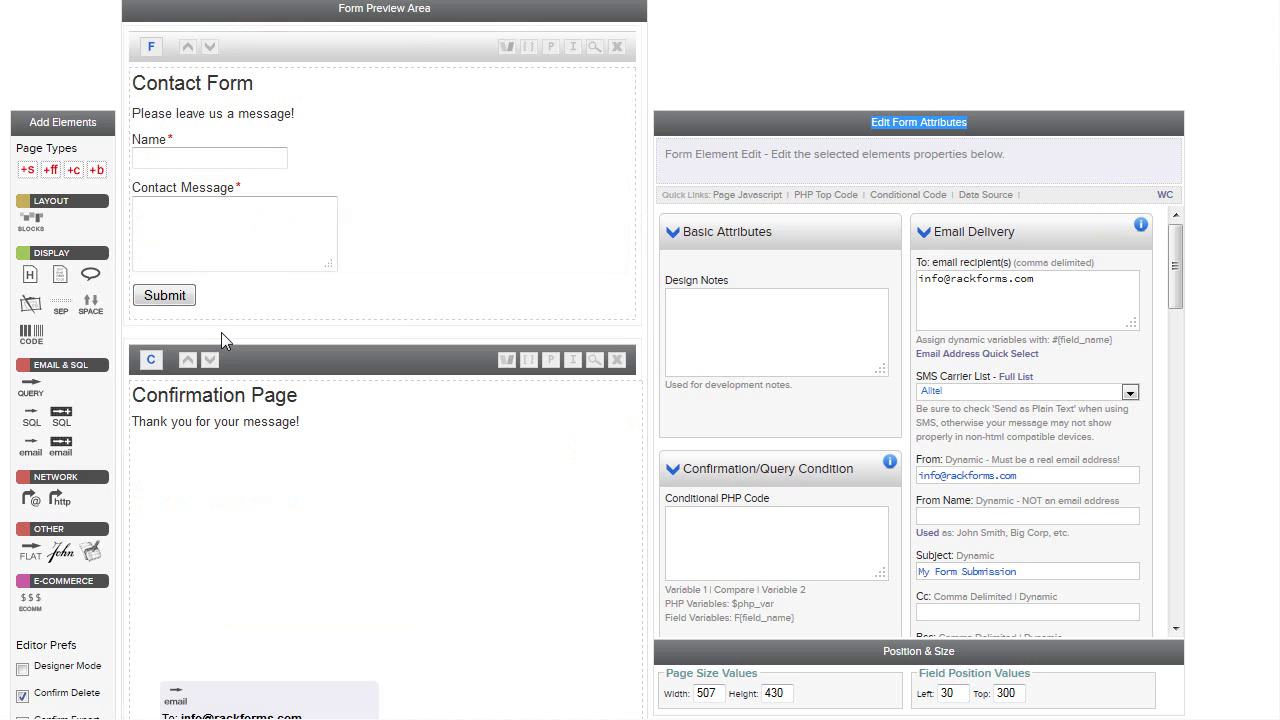